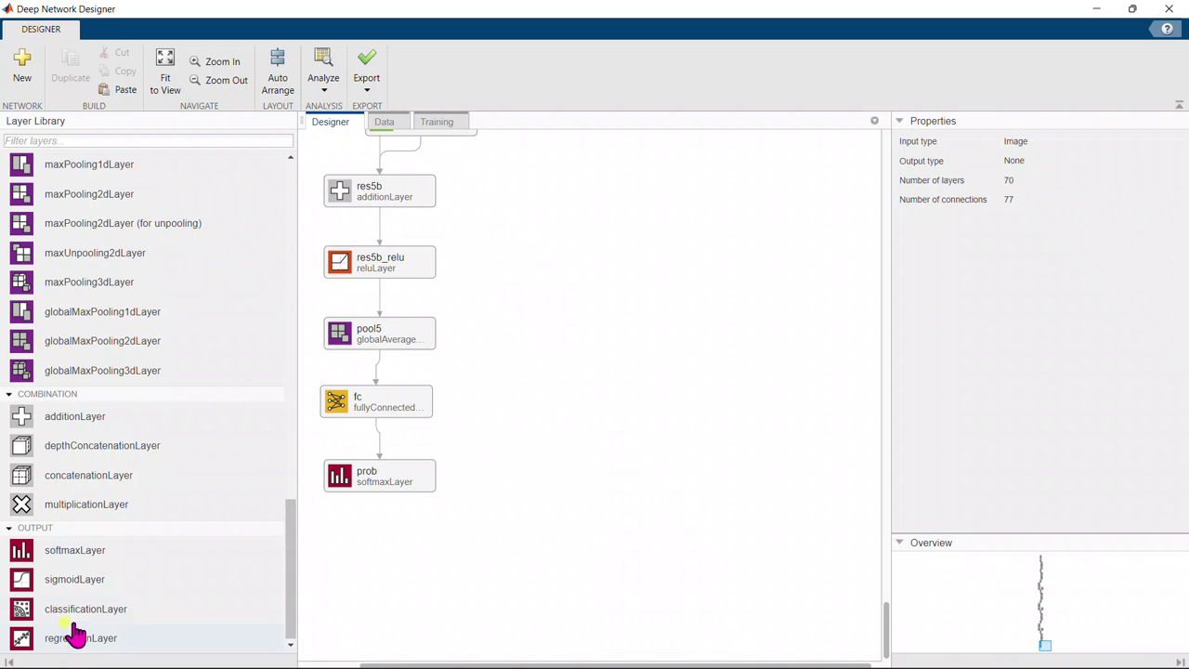
Step: Add a classificationLayer after the prob softmax layer and export the network to the workspace
click(76, 629)
drag(76, 630, 379, 488)
click(362, 542)
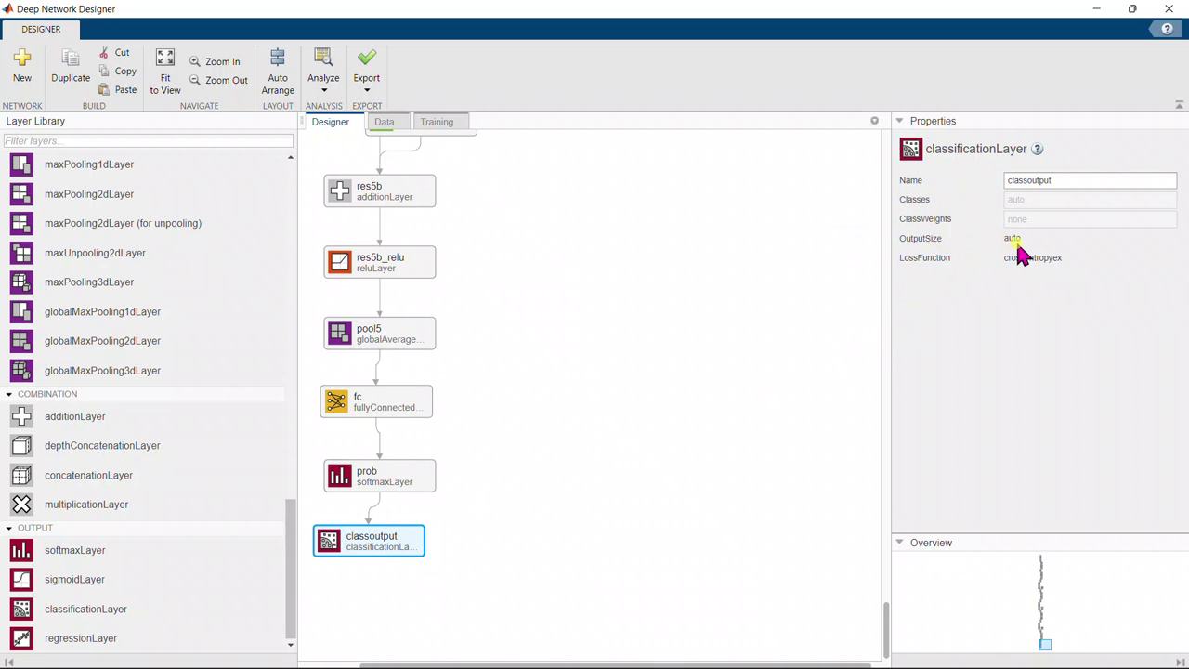
click(367, 66)
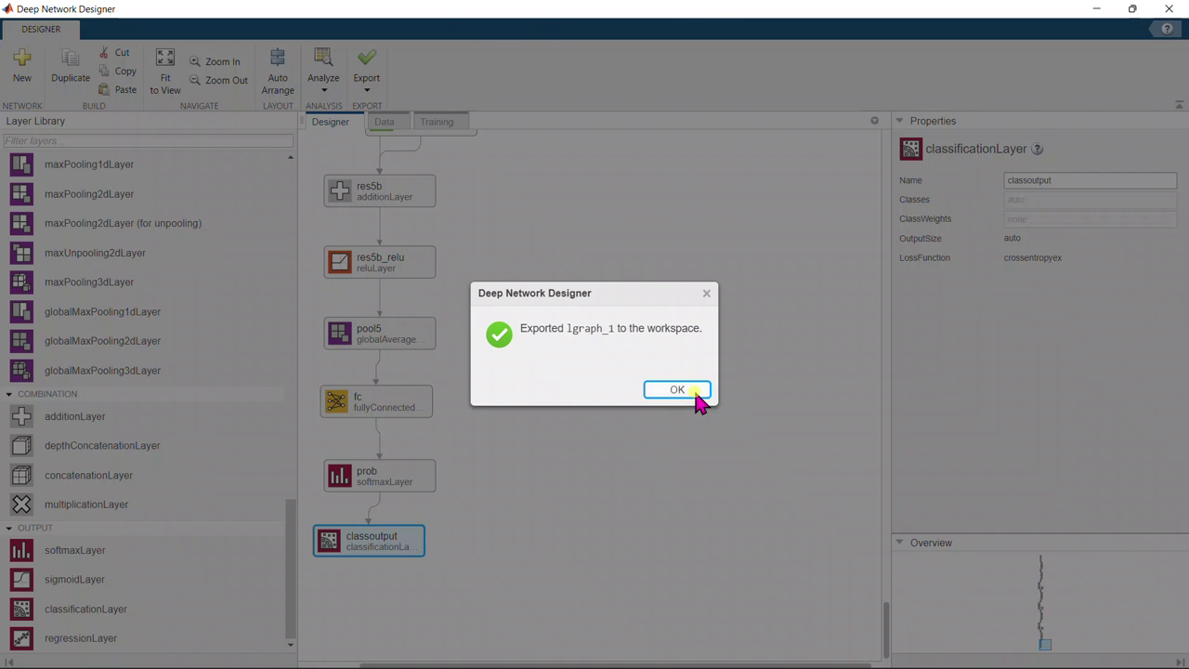
click(695, 390)
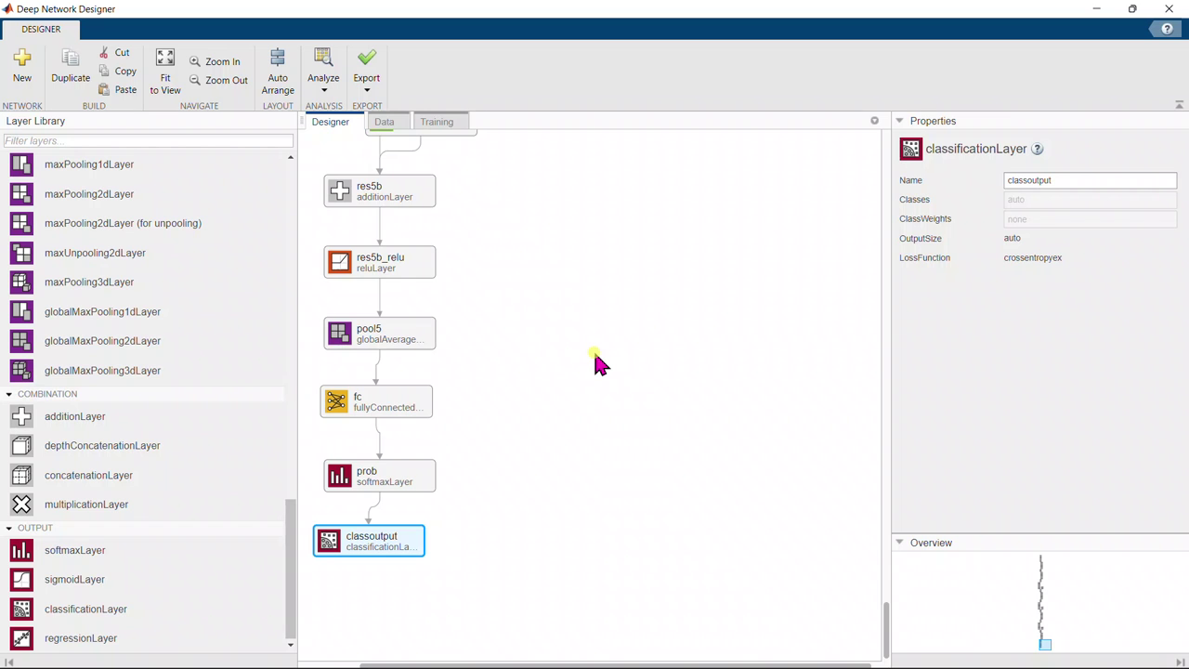
Step: Start importing image data for network training and browse for the training image folder
click(381, 125)
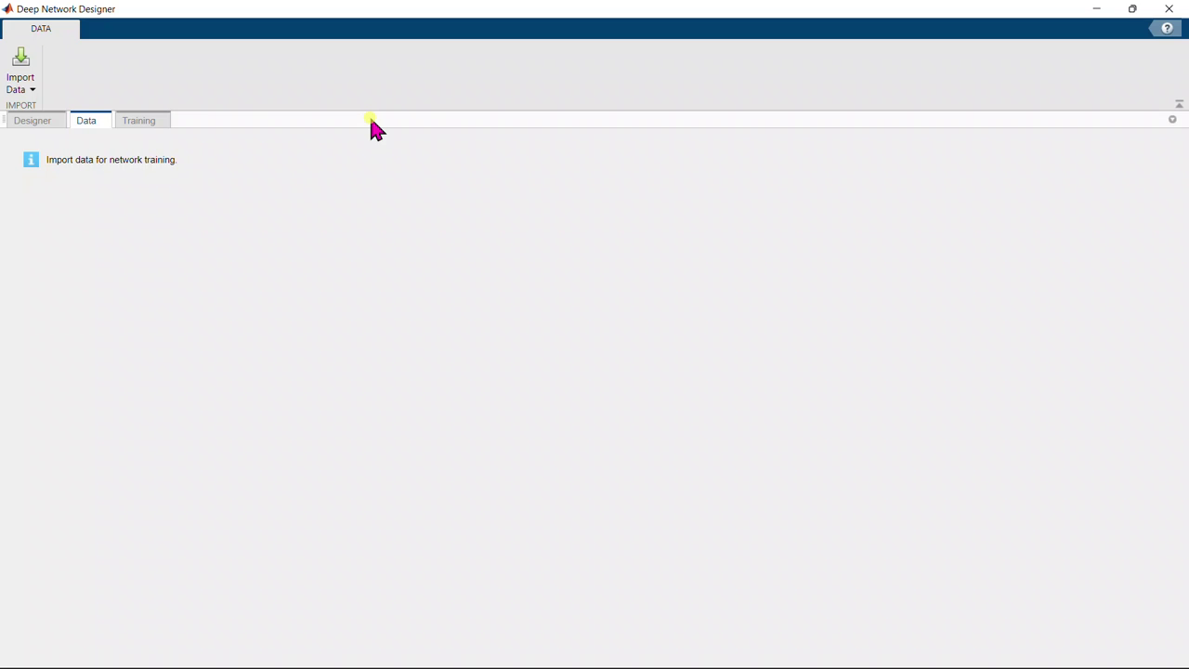
click(22, 75)
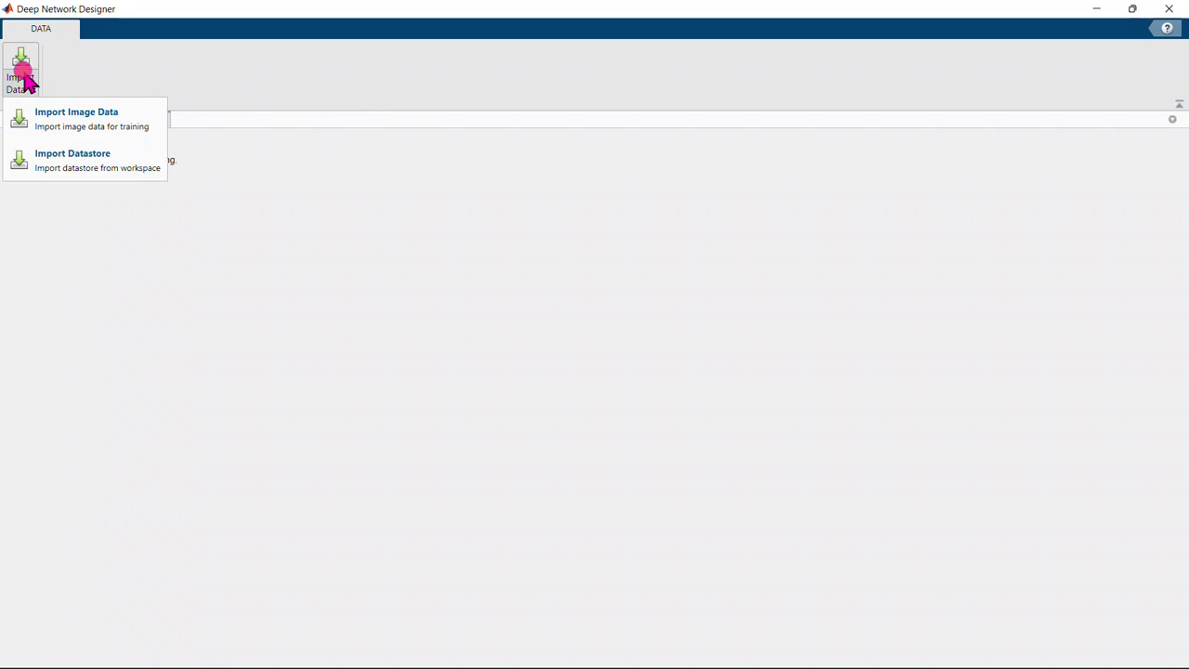
click(51, 127)
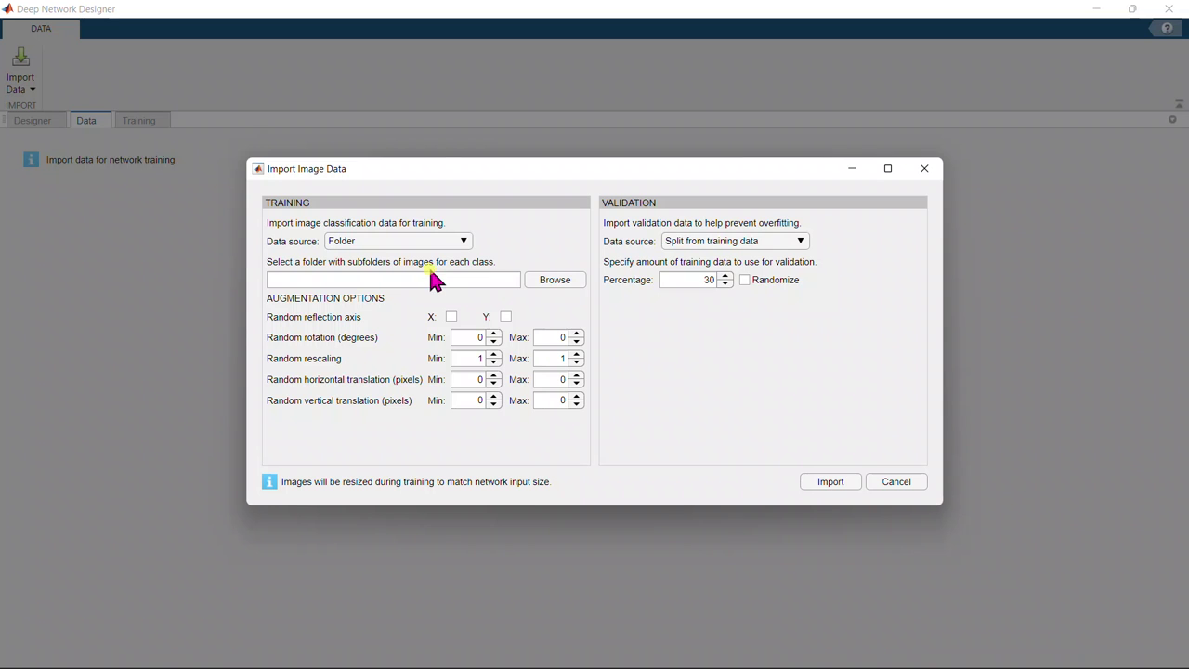
click(570, 278)
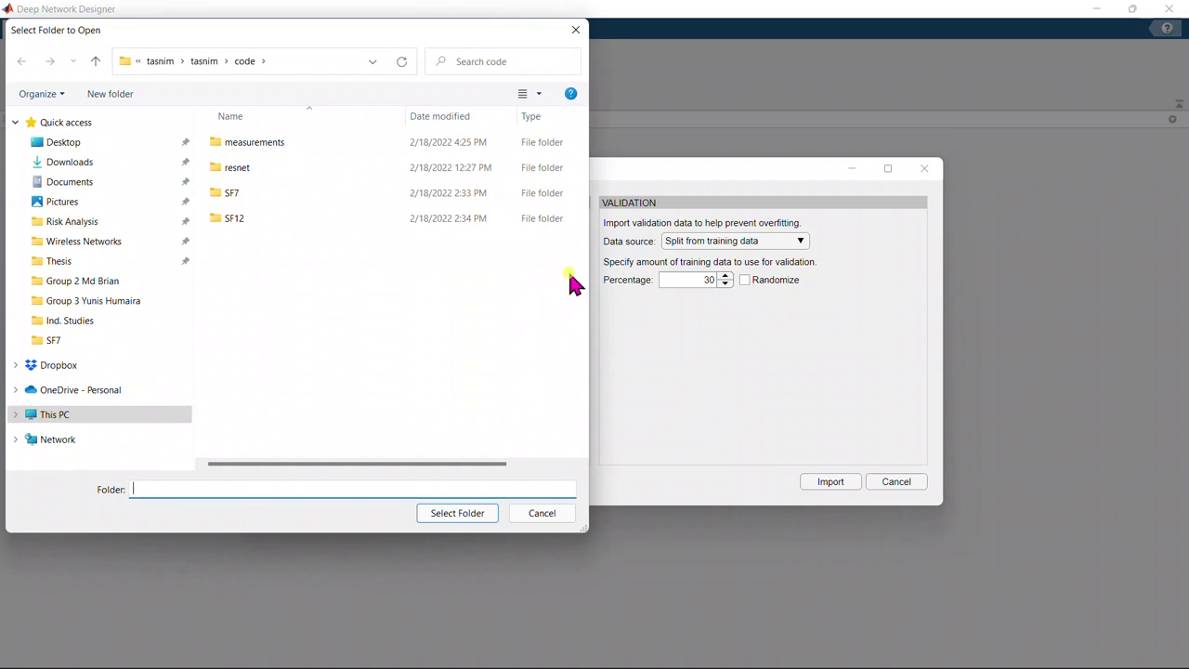
click(312, 141)
double_click(312, 141)
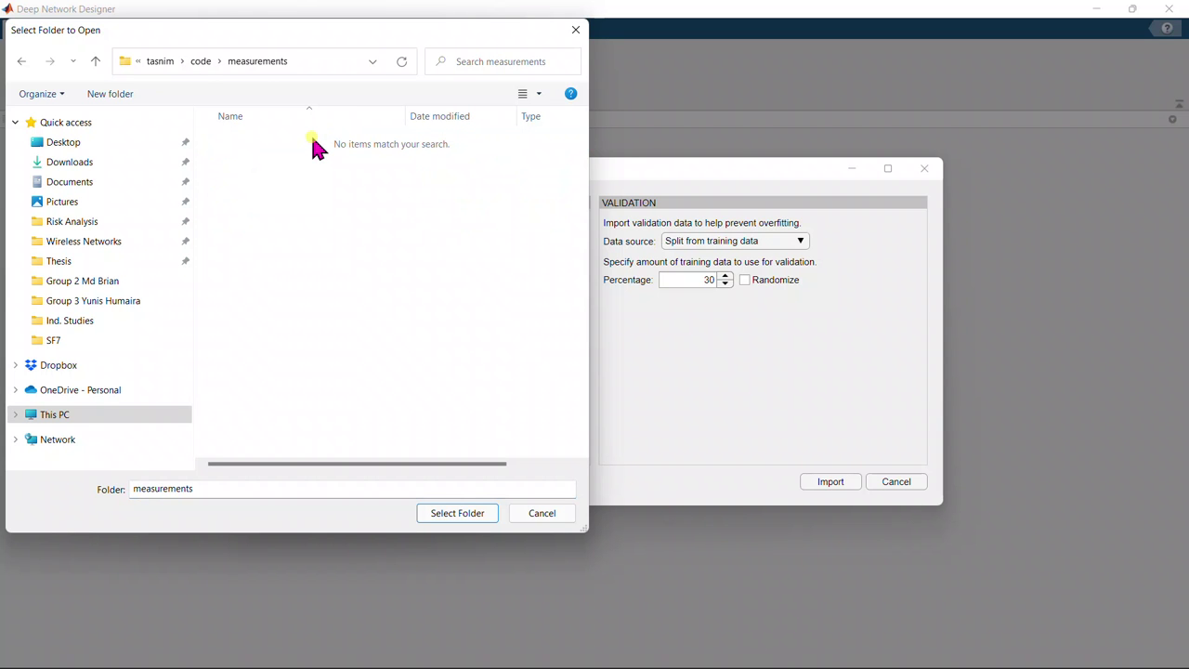
click(203, 63)
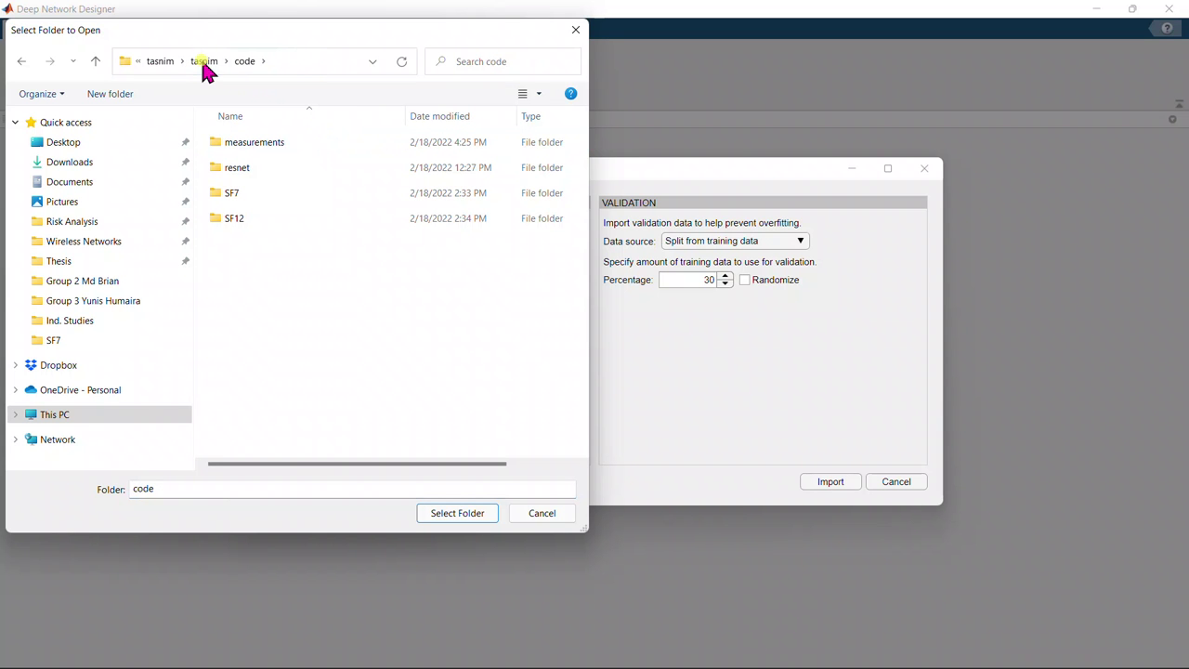
Step: Create a new folder named Datastore inside the code folder
right_click(266, 264)
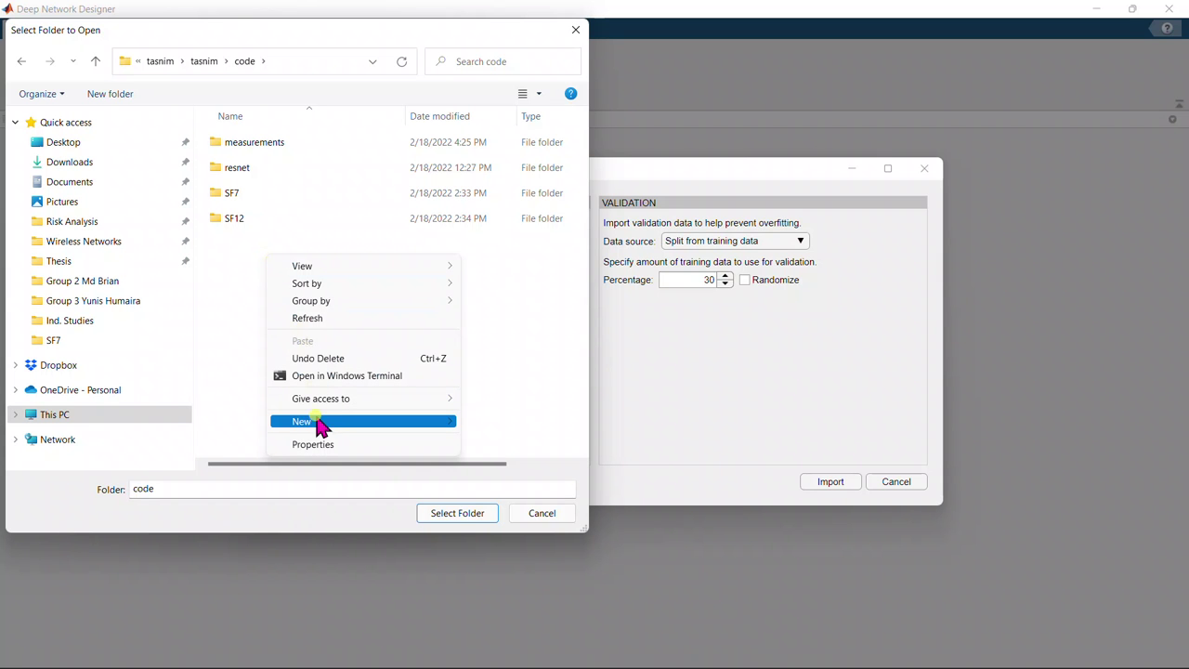
mouse_move(321, 426)
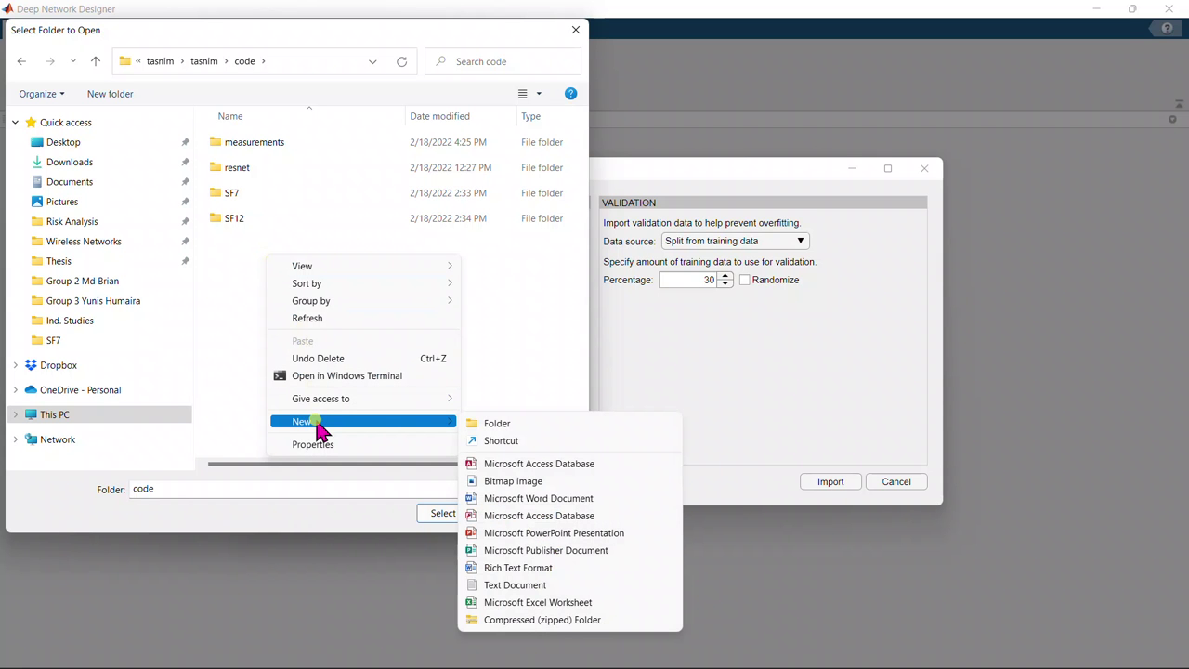
click(498, 425)
text(Datastore)
click(368, 369)
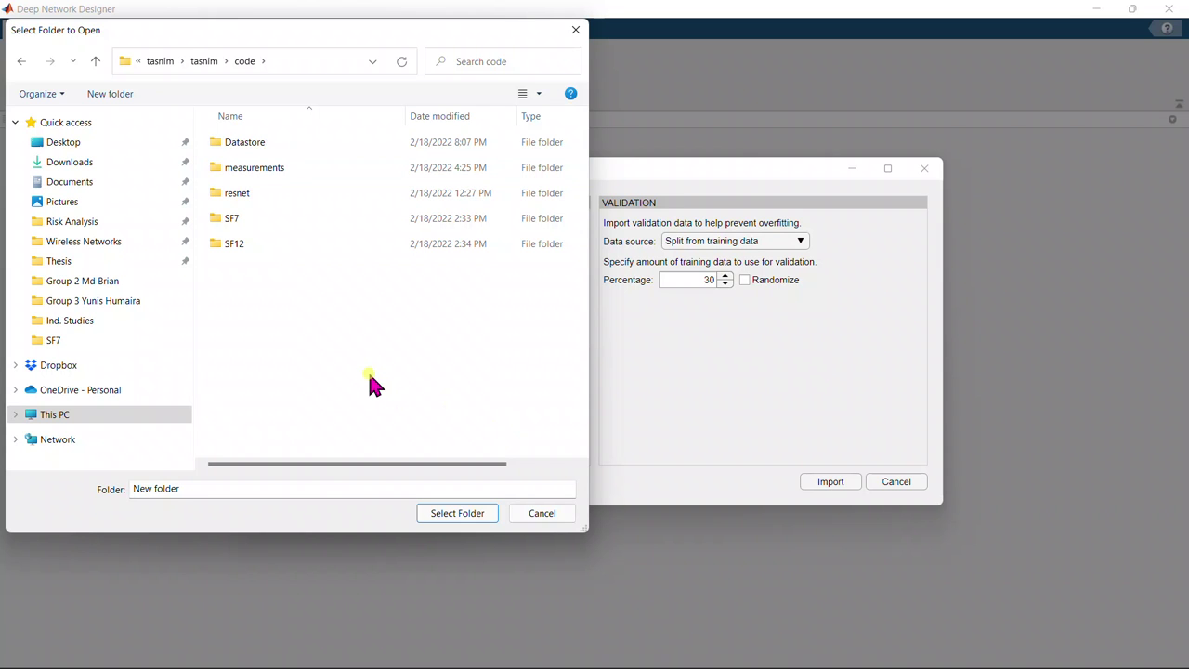
Step: Create a subfolder named class1 inside the Datastore folder
double_click(285, 151)
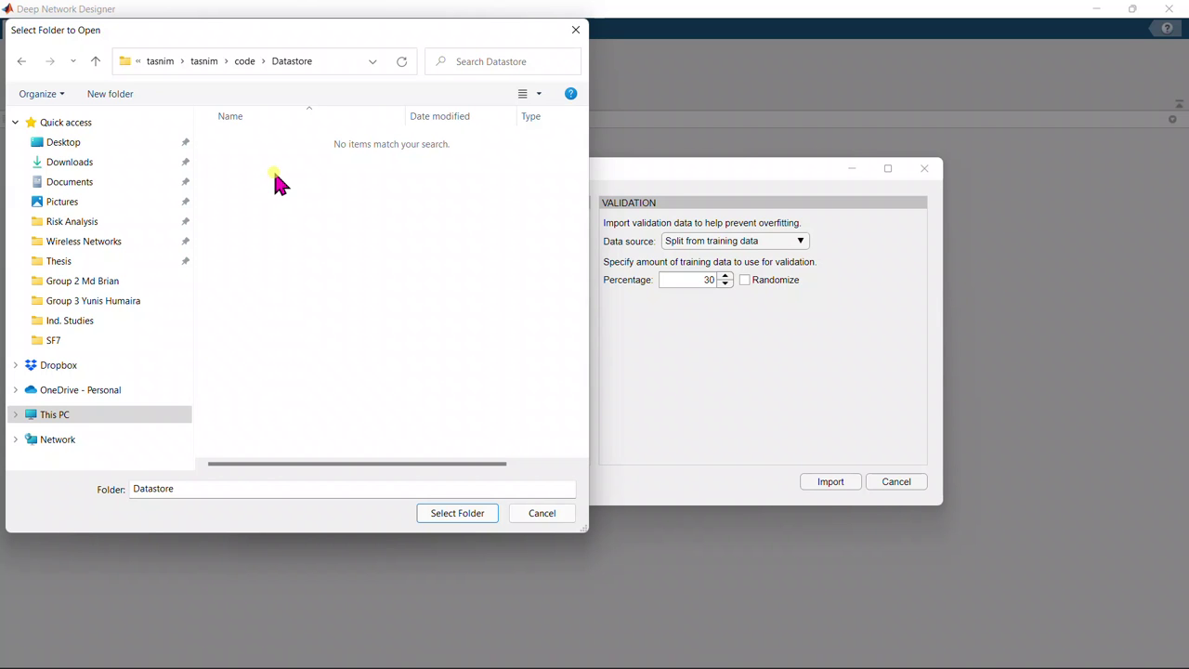
right_click(276, 176)
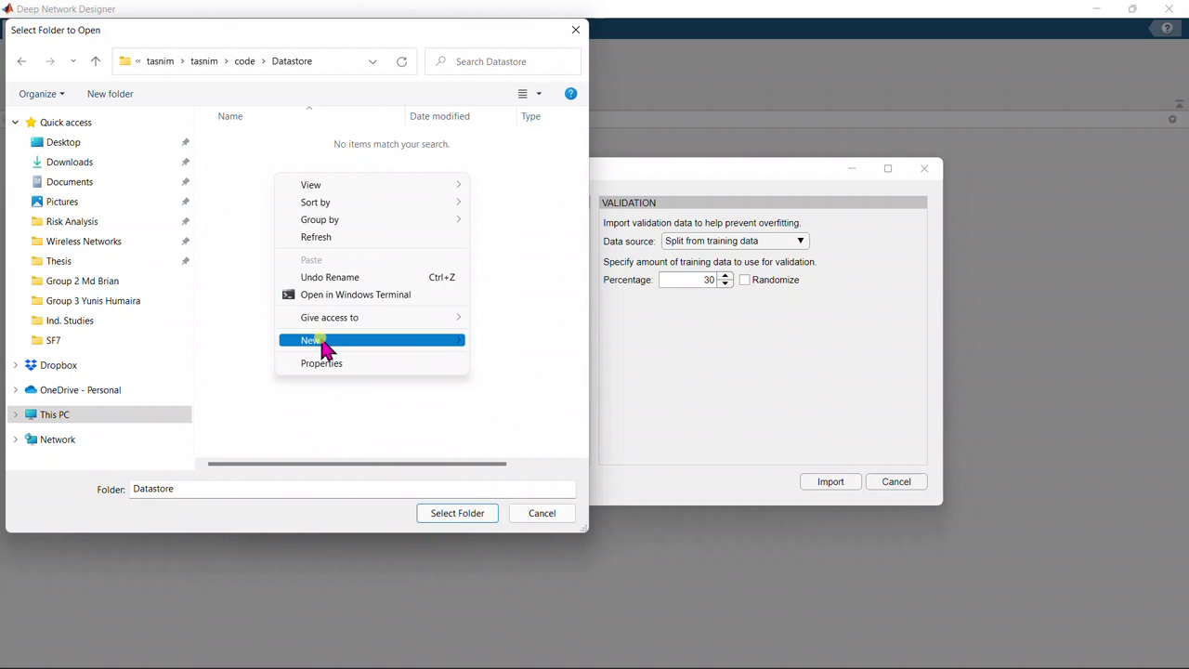
mouse_move(323, 348)
click(480, 340)
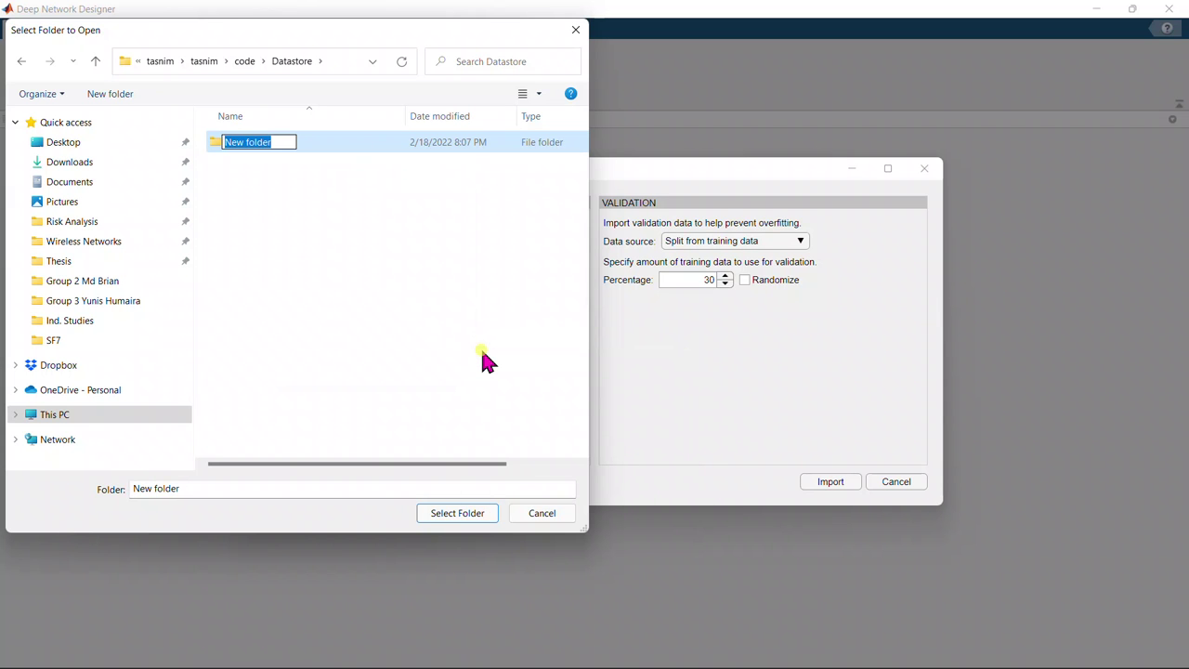
text(class1)
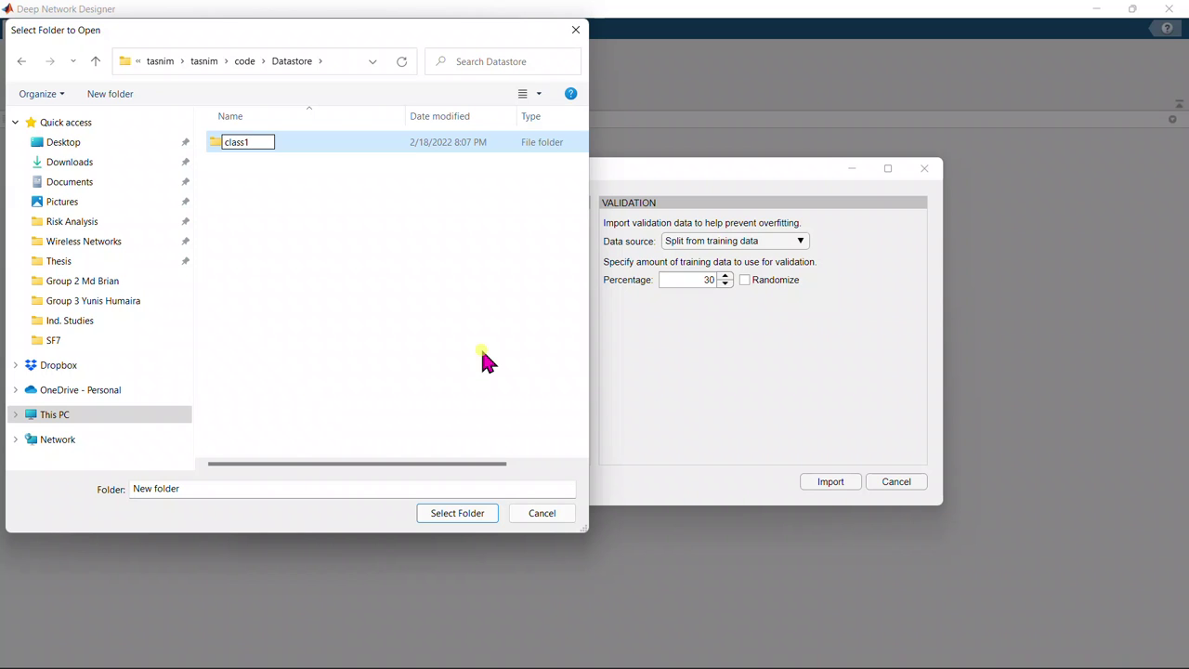
click(300, 221)
Step: Duplicate the class1 folder within Datastore and rename the copy as class2
click(296, 141)
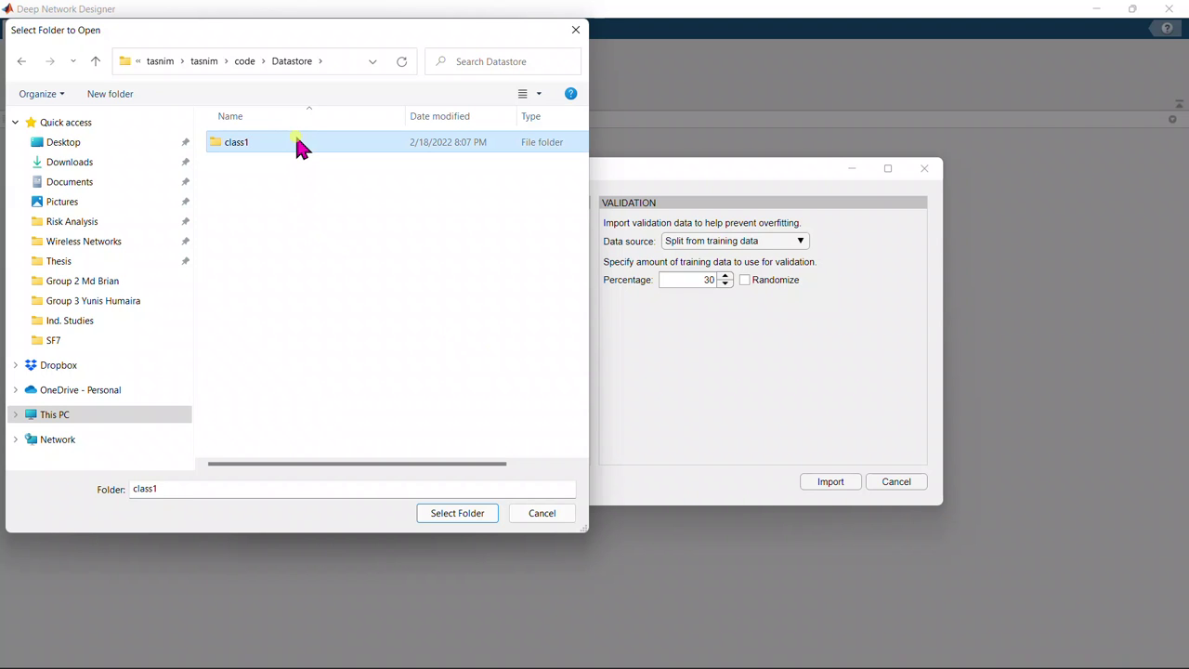
key(ctrl+c)
key(ctrl+v)
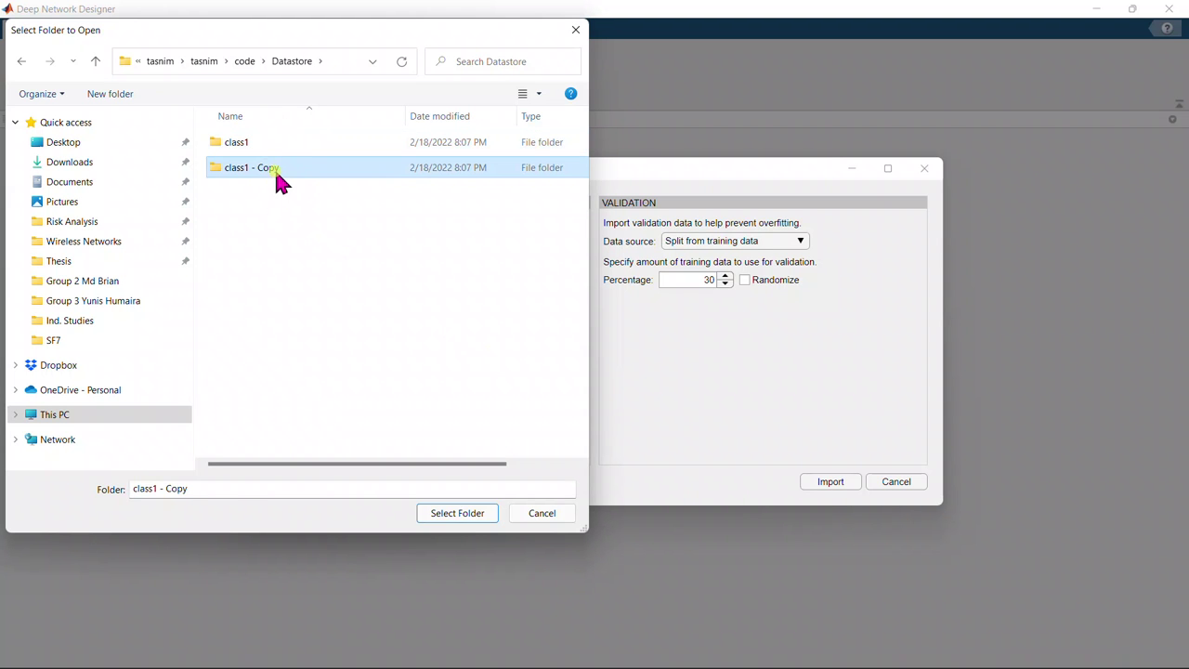
double_click(277, 171)
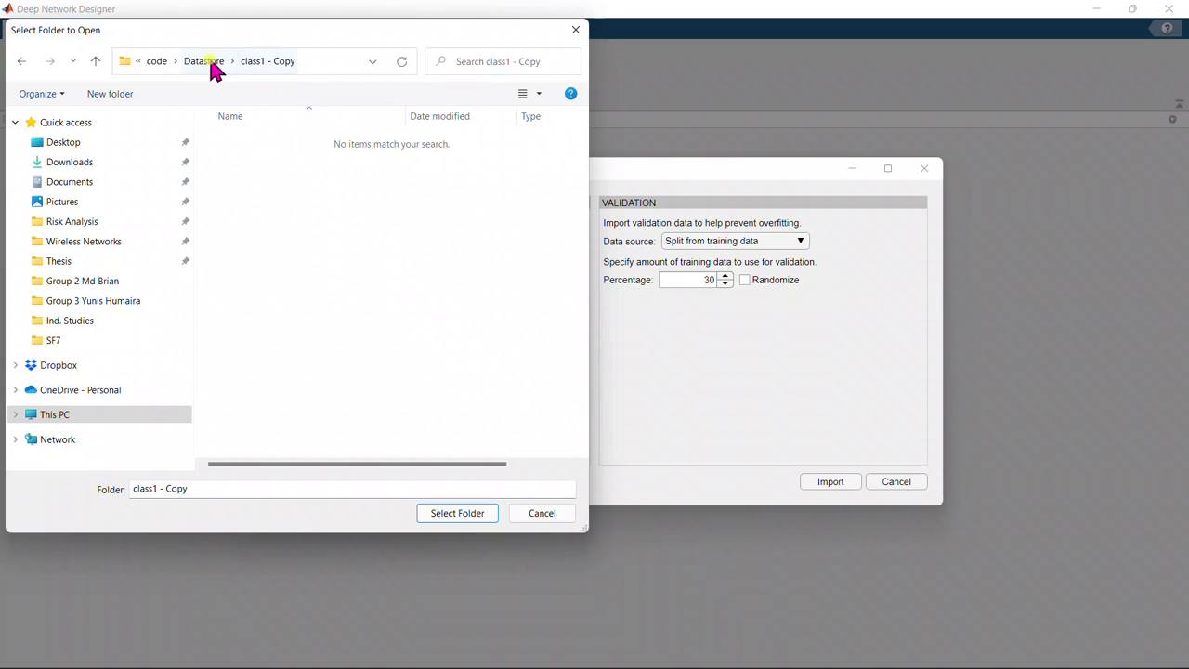
click(213, 69)
click(233, 169)
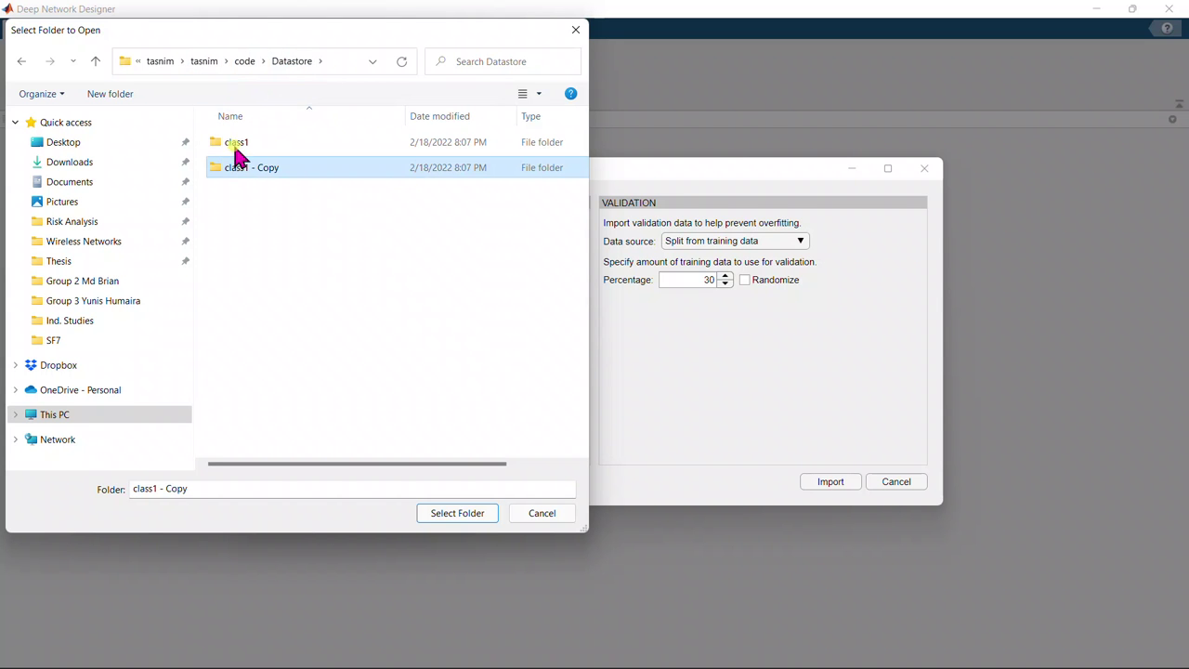
right_click(246, 168)
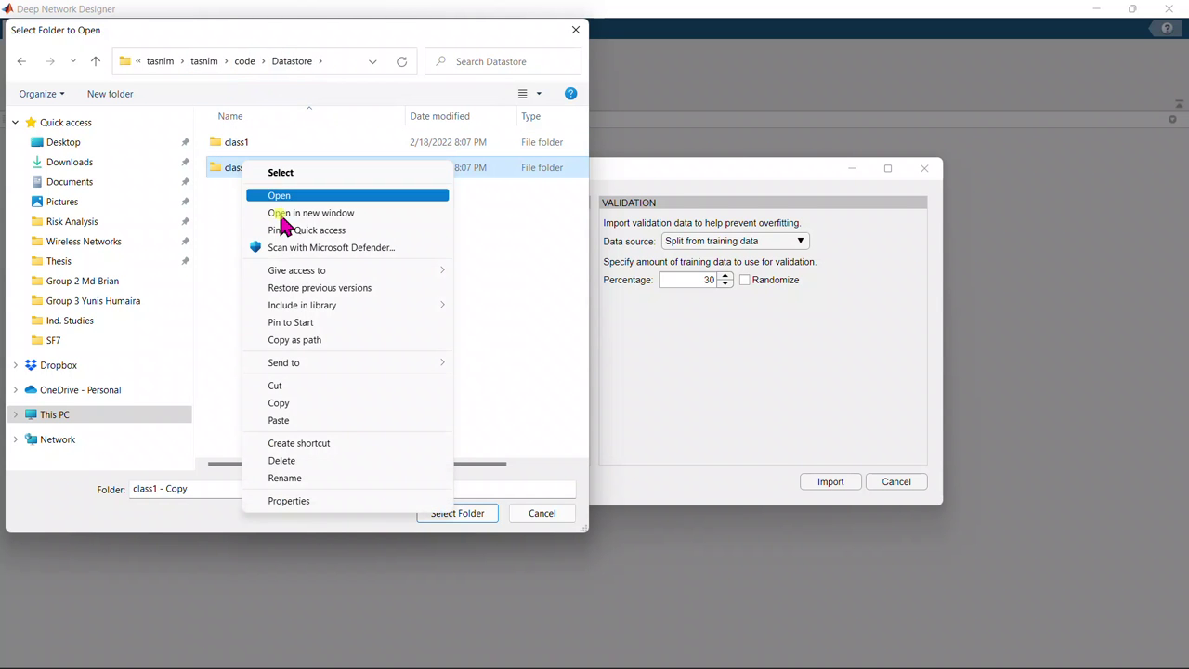
click(312, 478)
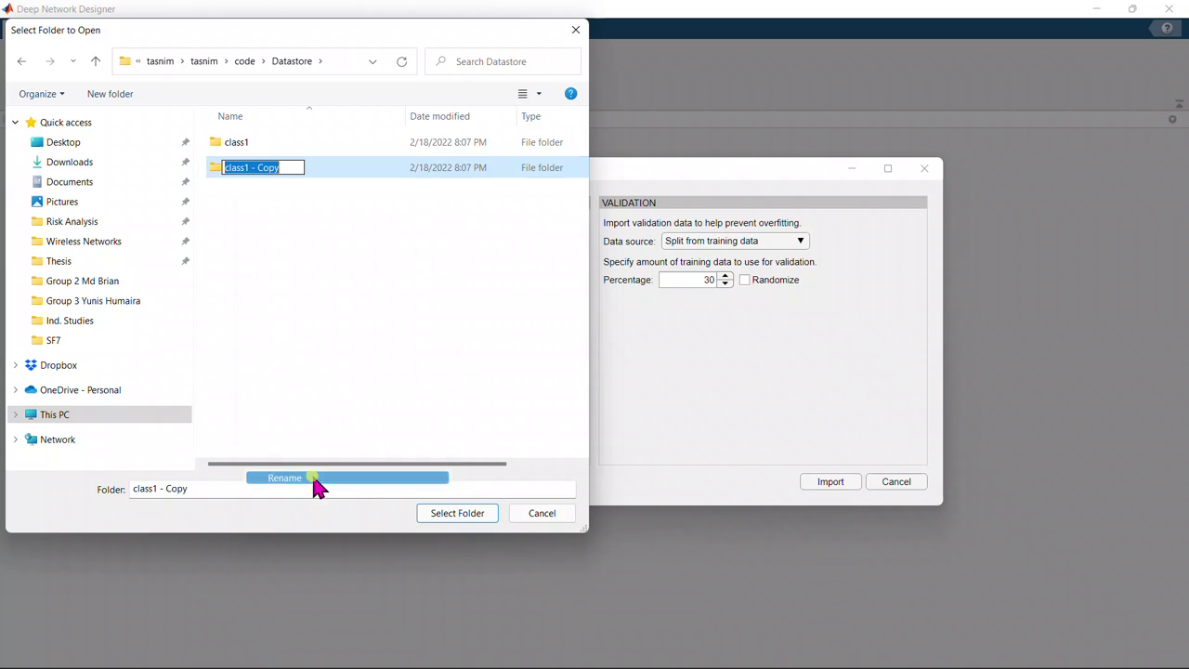
text(class2)
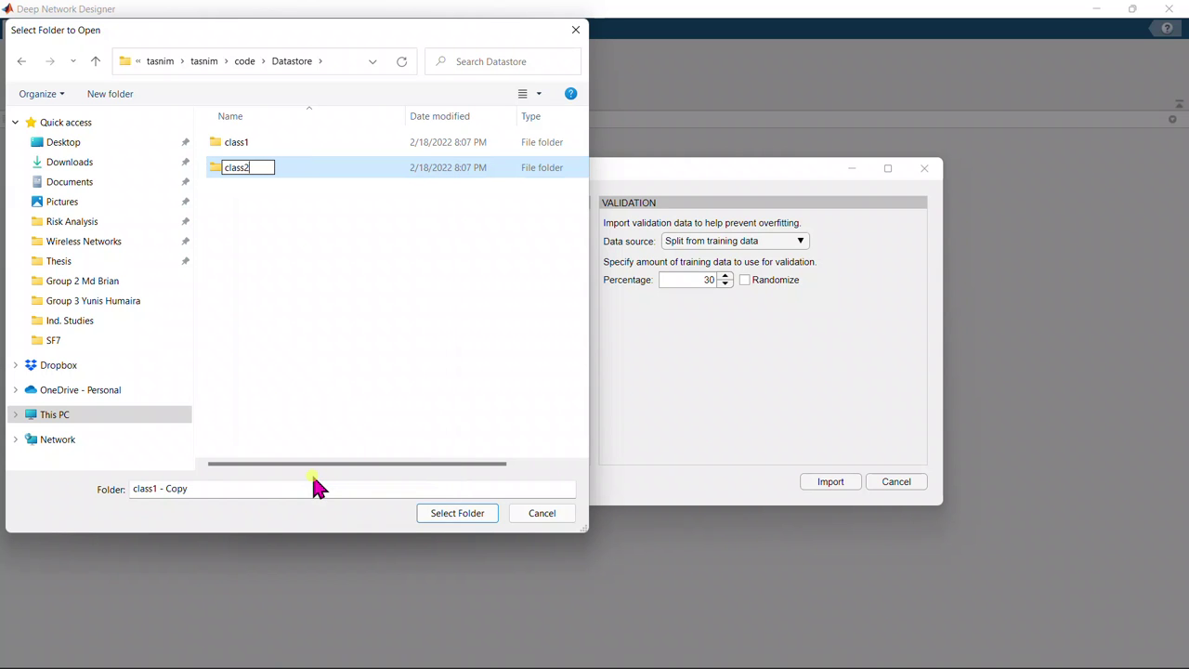
click(357, 255)
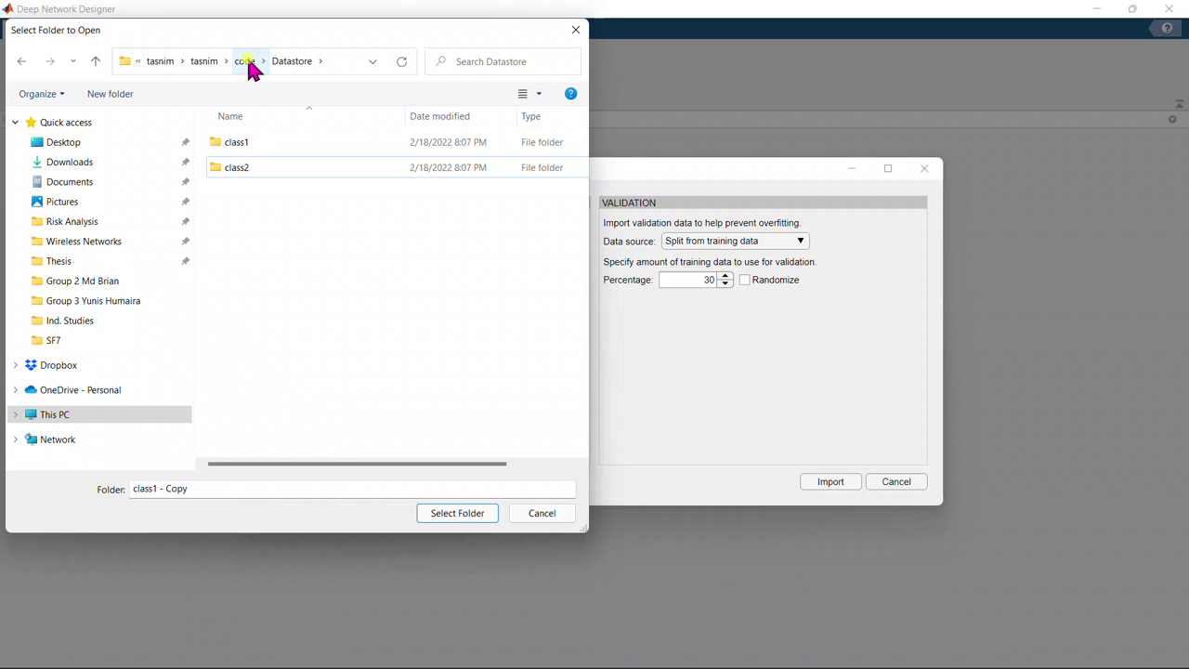
Step: Return to the code folder and choose Datastore as the training image folder
click(246, 61)
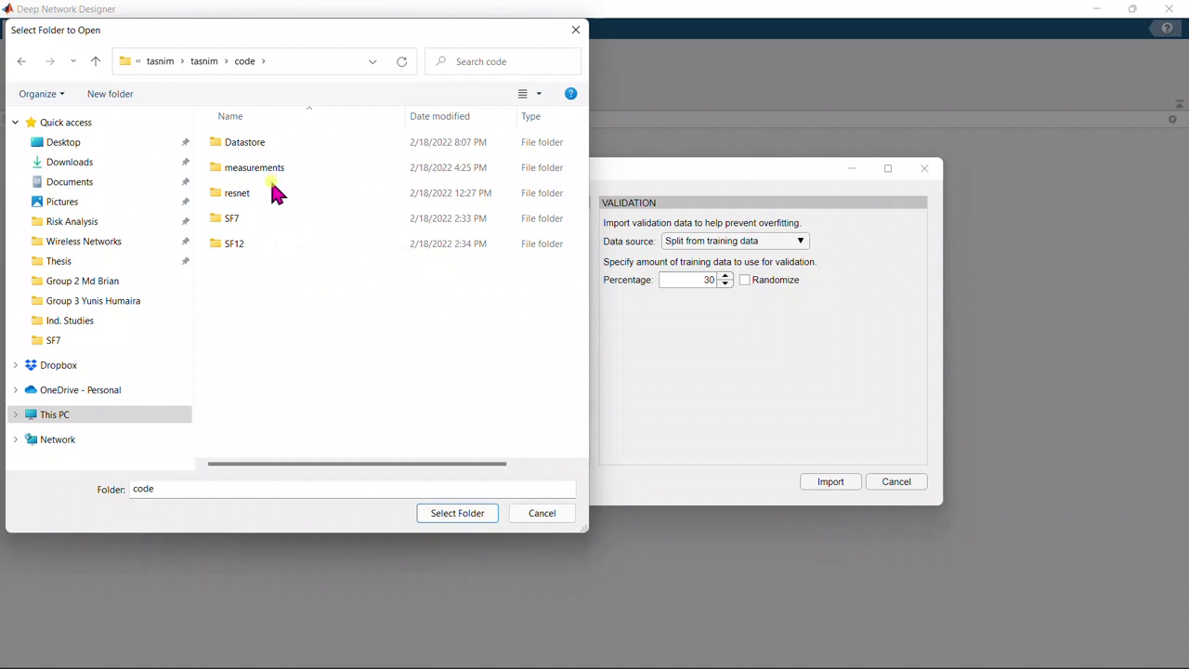
double_click(270, 219)
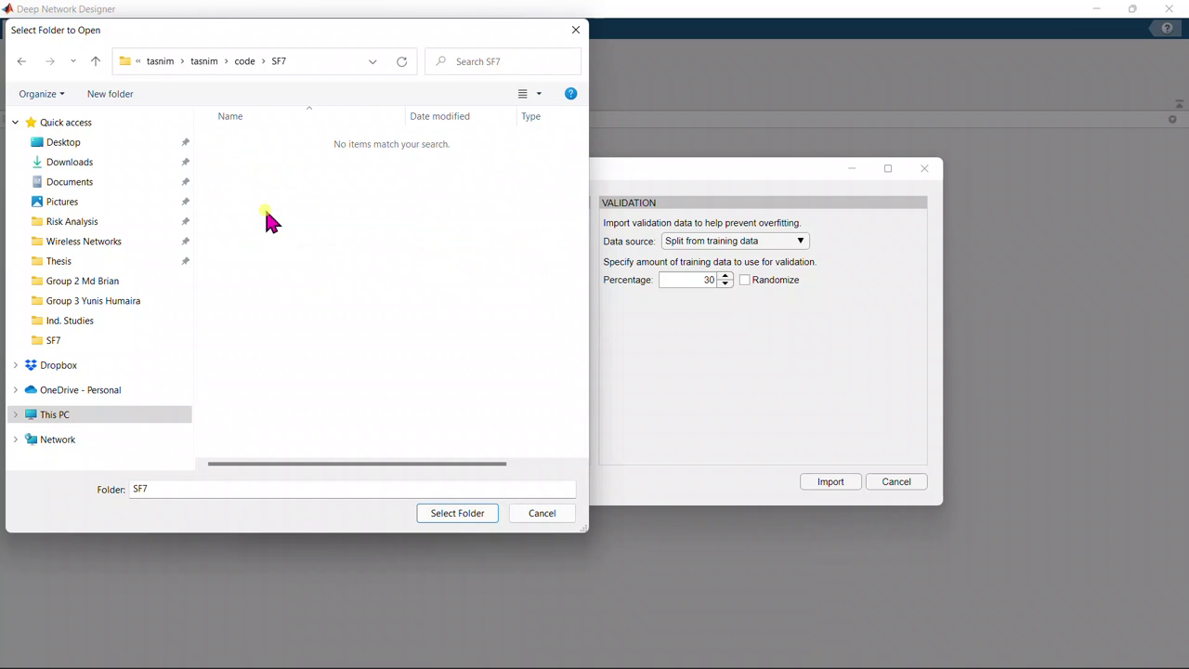
click(246, 63)
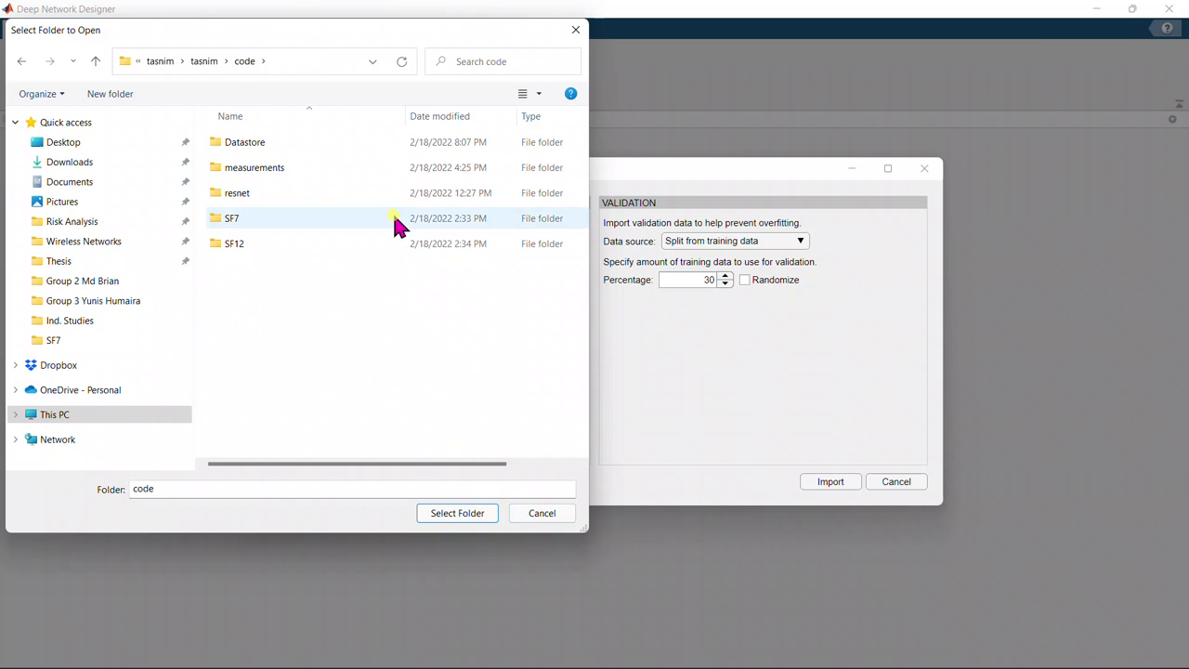
click(330, 144)
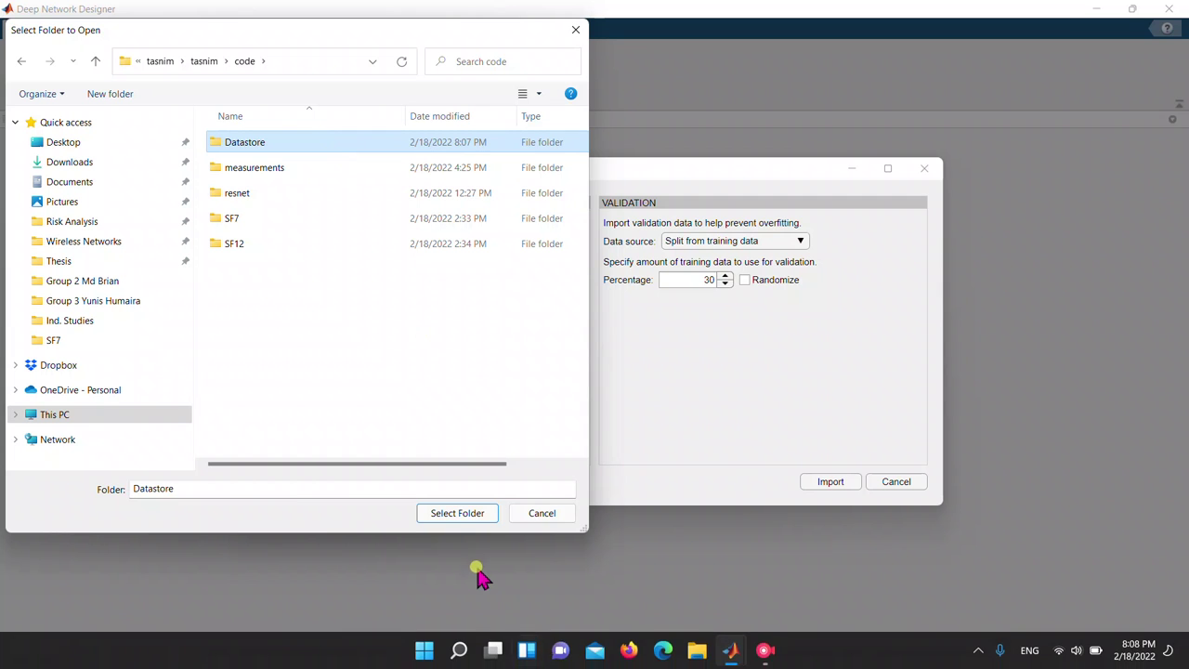
click(455, 514)
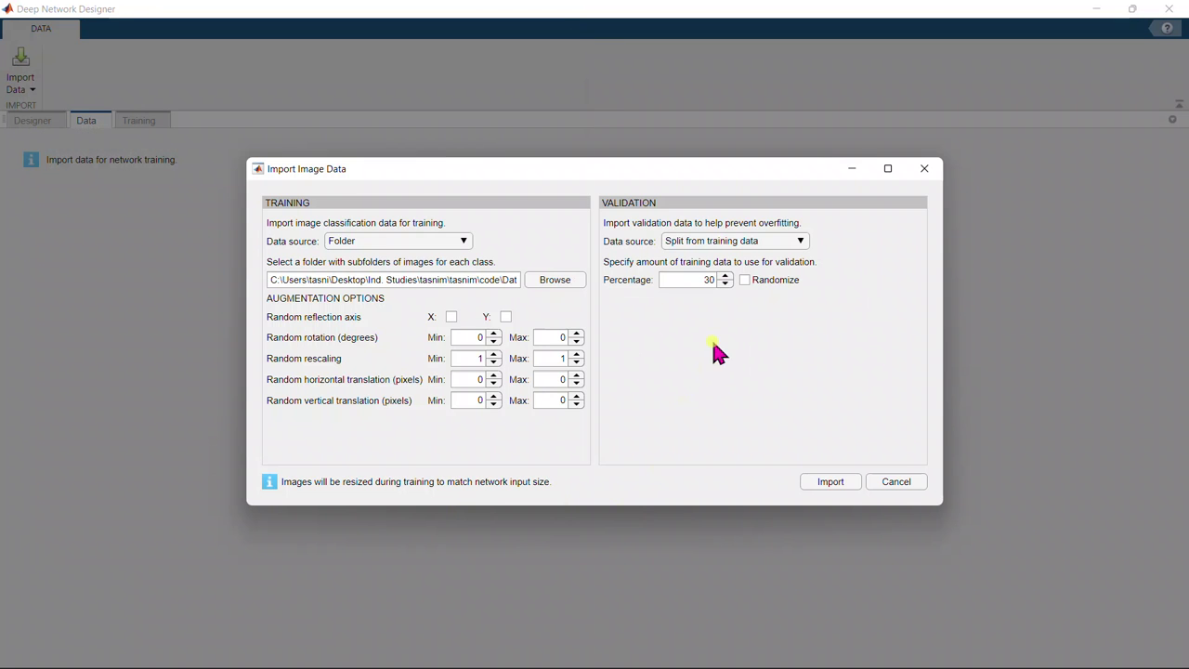
Step: Set the validation percentage to 20 and enable randomizing of the split
click(707, 279)
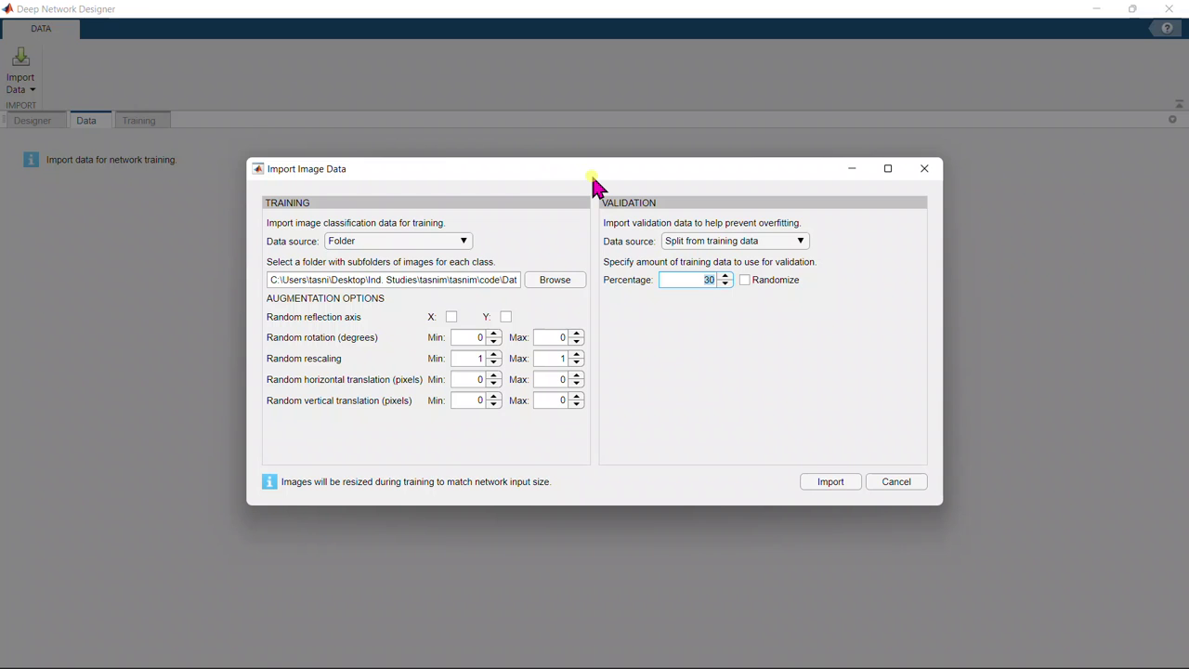
text(2)
click(744, 280)
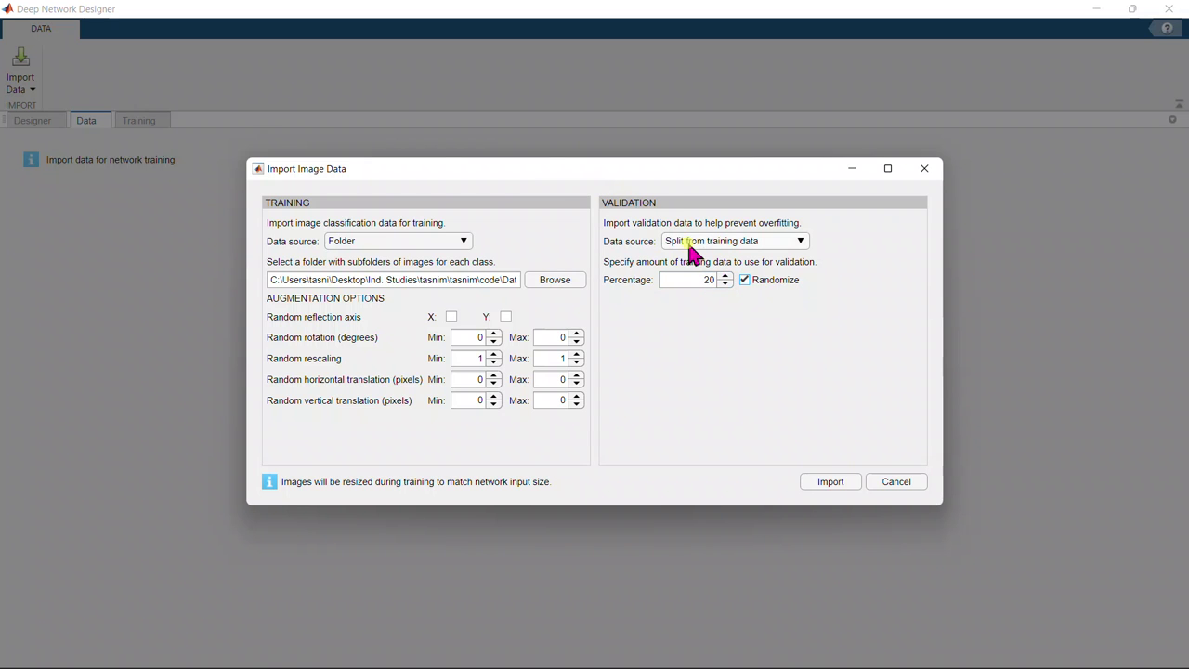
Step: Switch the validation data source to Folder and return it to Split from training data
click(760, 243)
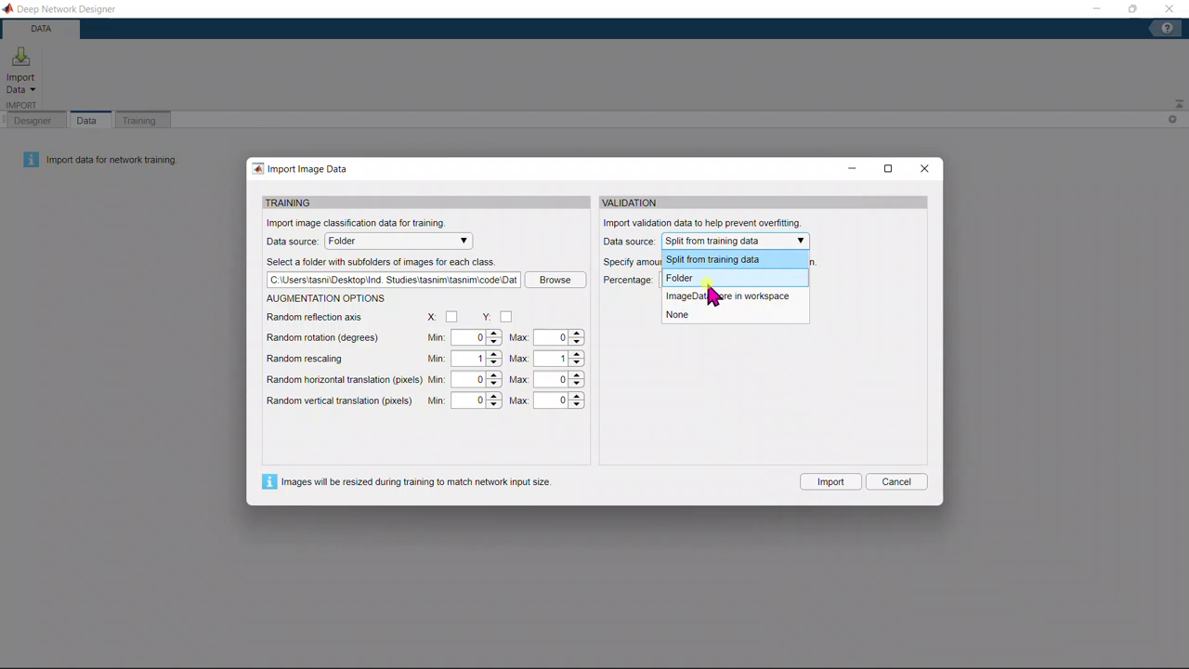
click(709, 278)
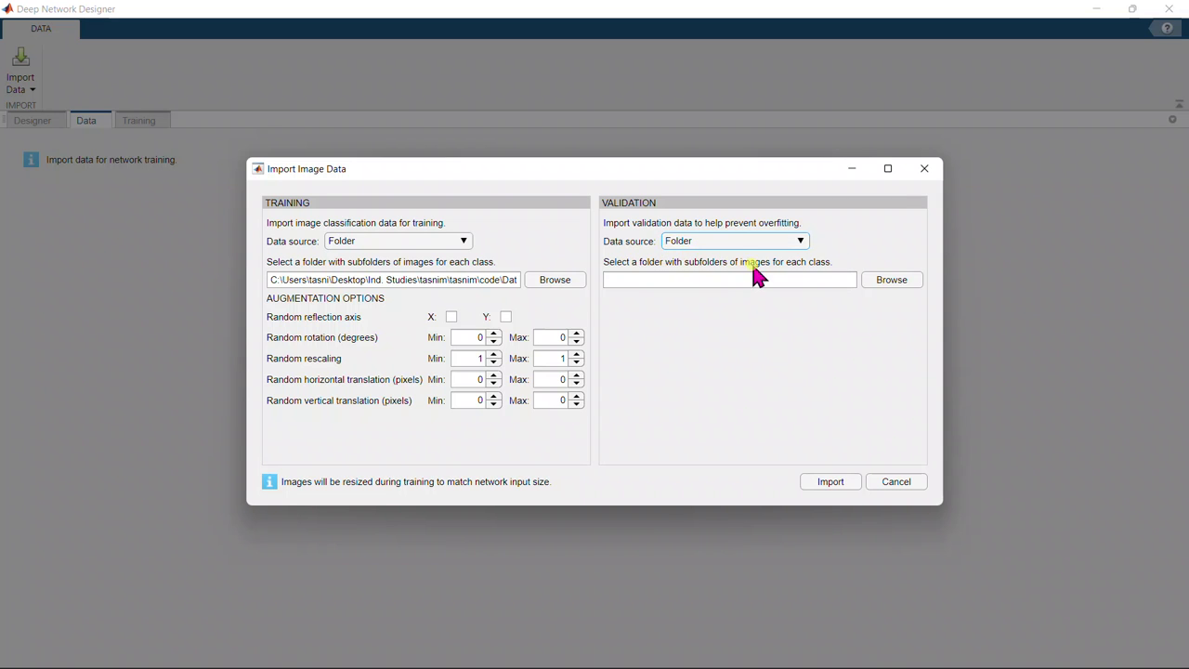
click(801, 240)
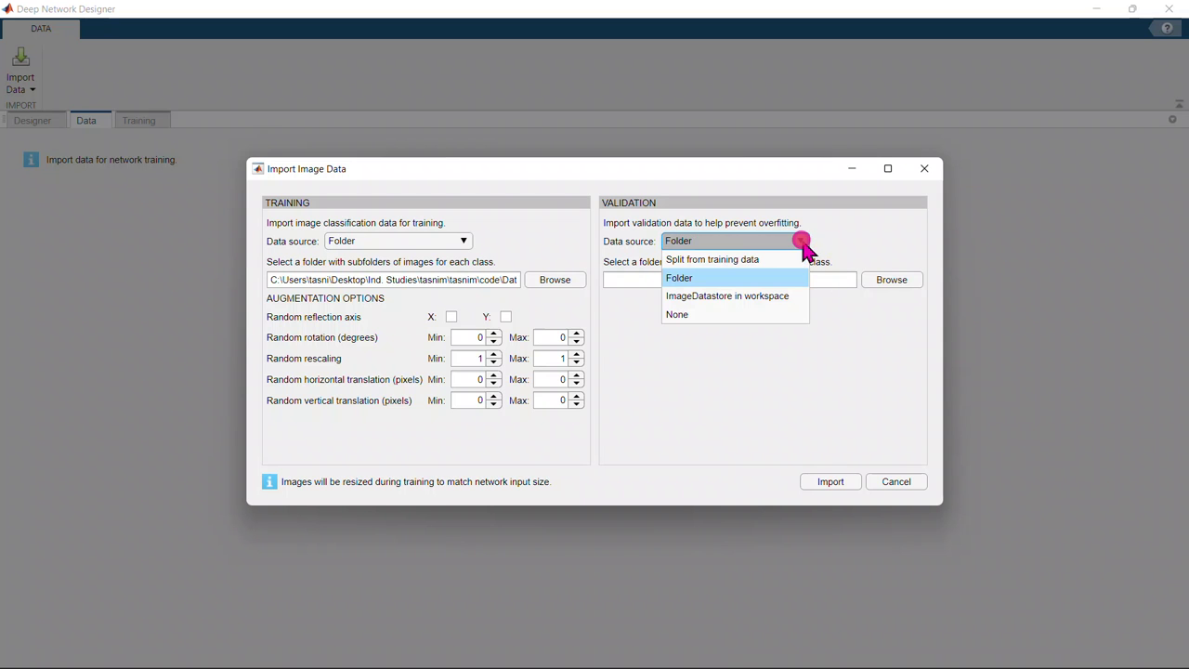
click(777, 260)
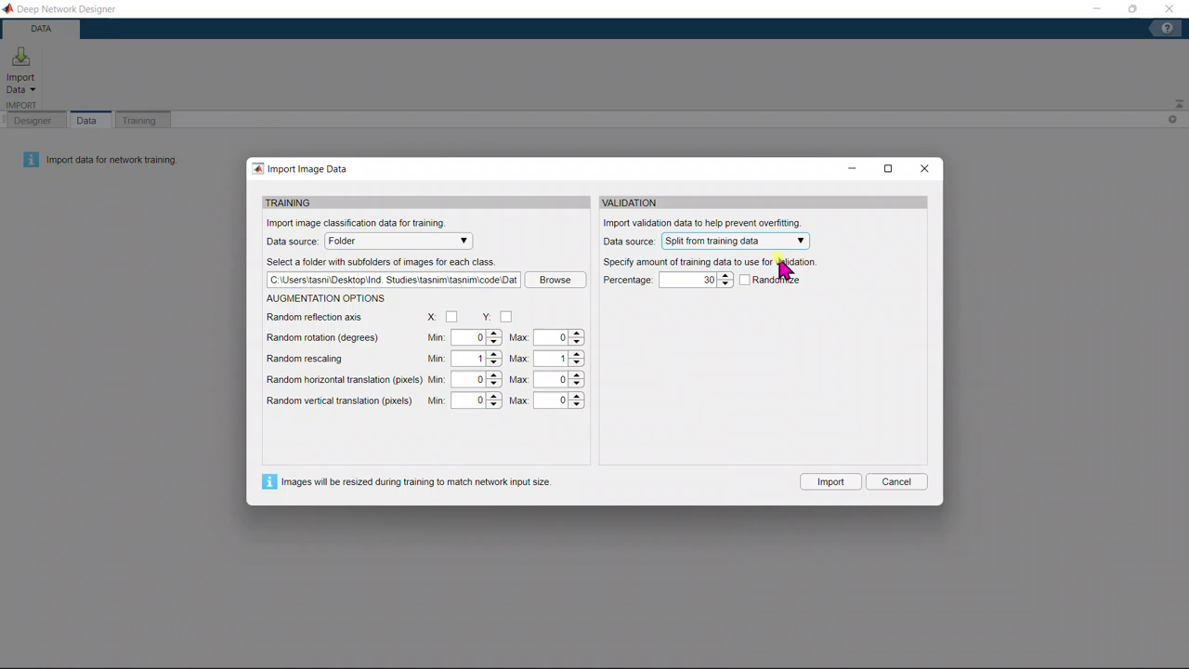
Step: Set the validation percentage to 20 with randomizing enabled, and try to import the image data
double_click(712, 279)
key(BackSpace)
text(20)
click(745, 279)
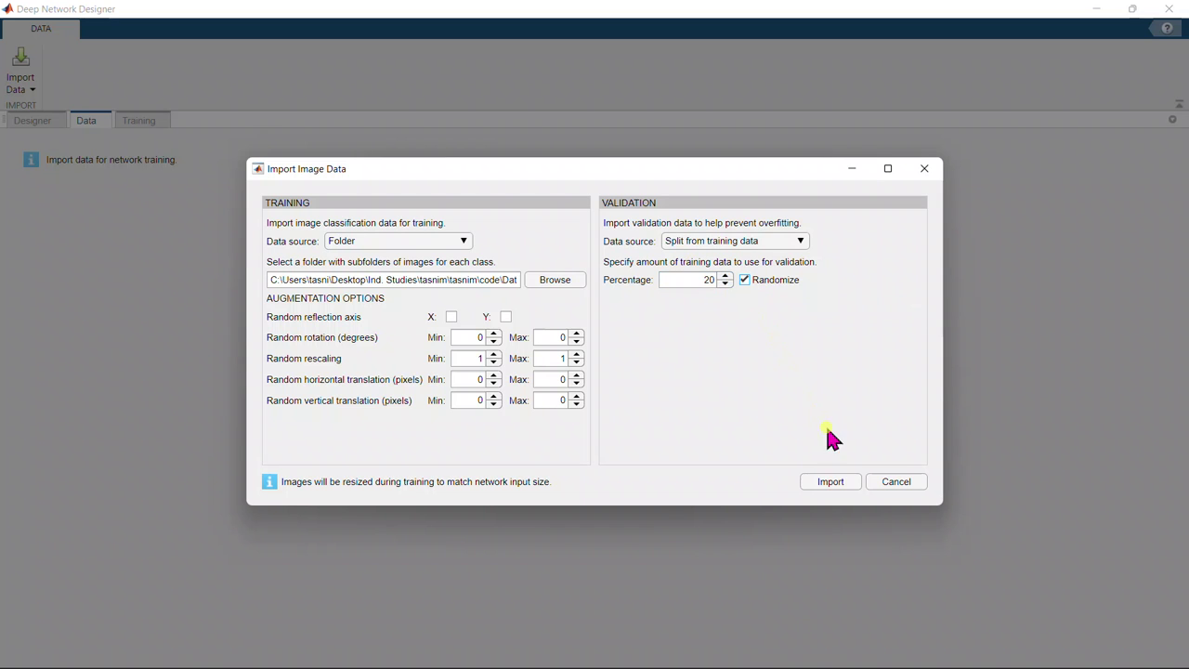
click(842, 483)
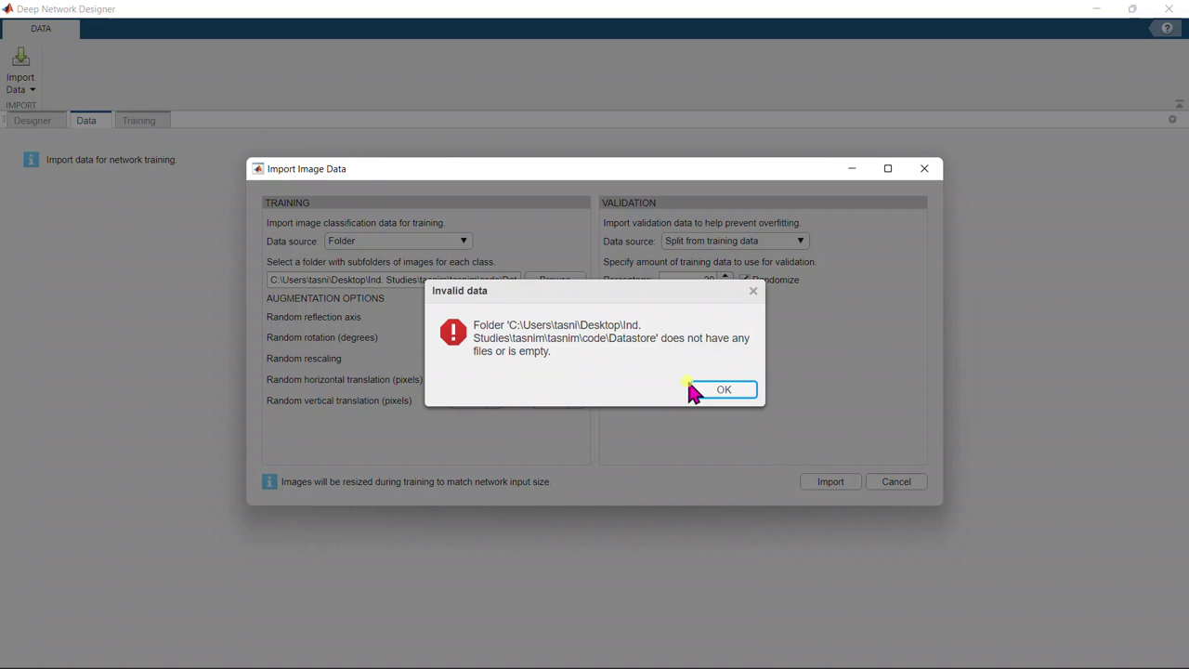
click(731, 392)
mouse_move(757, 665)
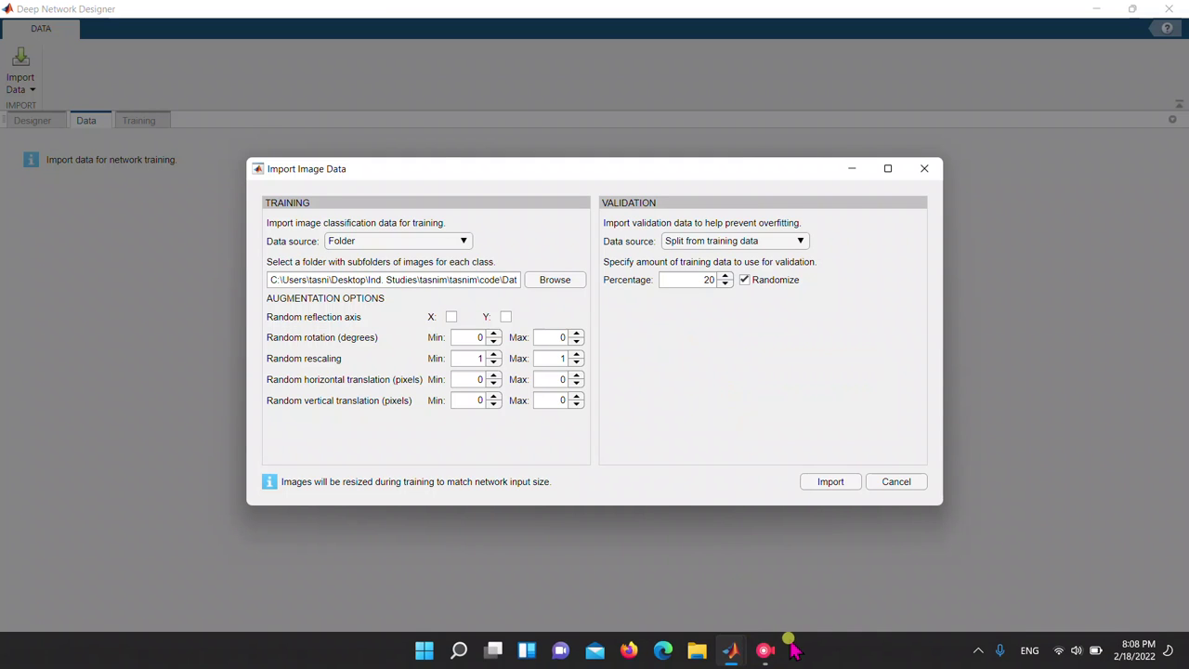
click(761, 650)
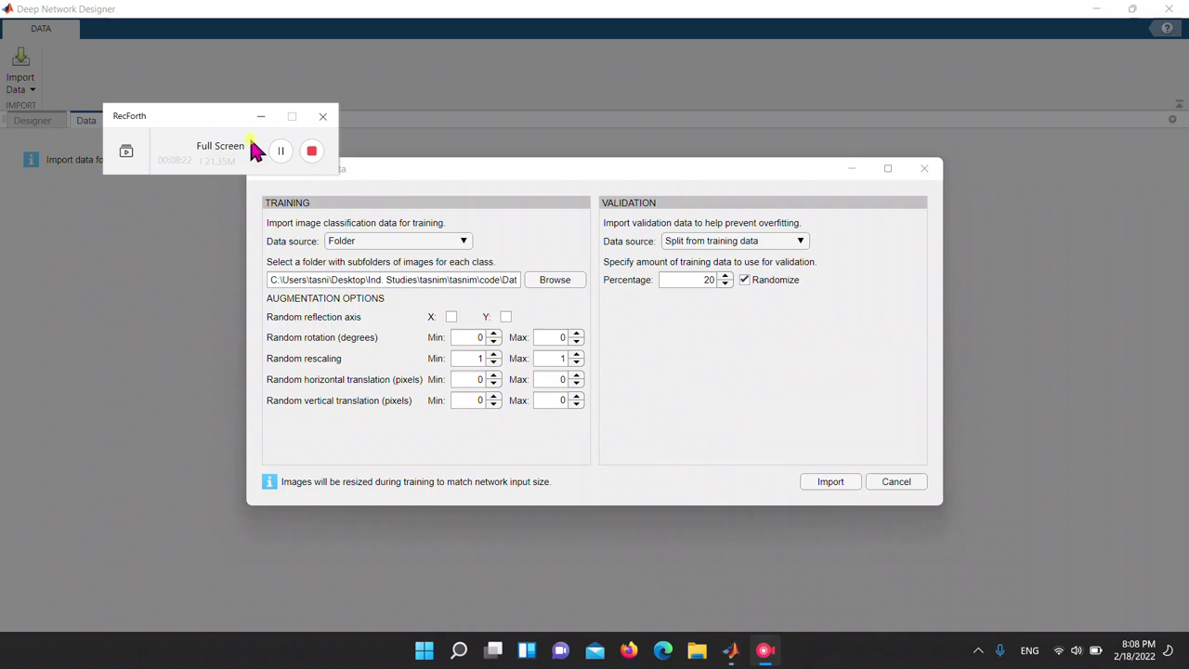
click(283, 151)
click(283, 152)
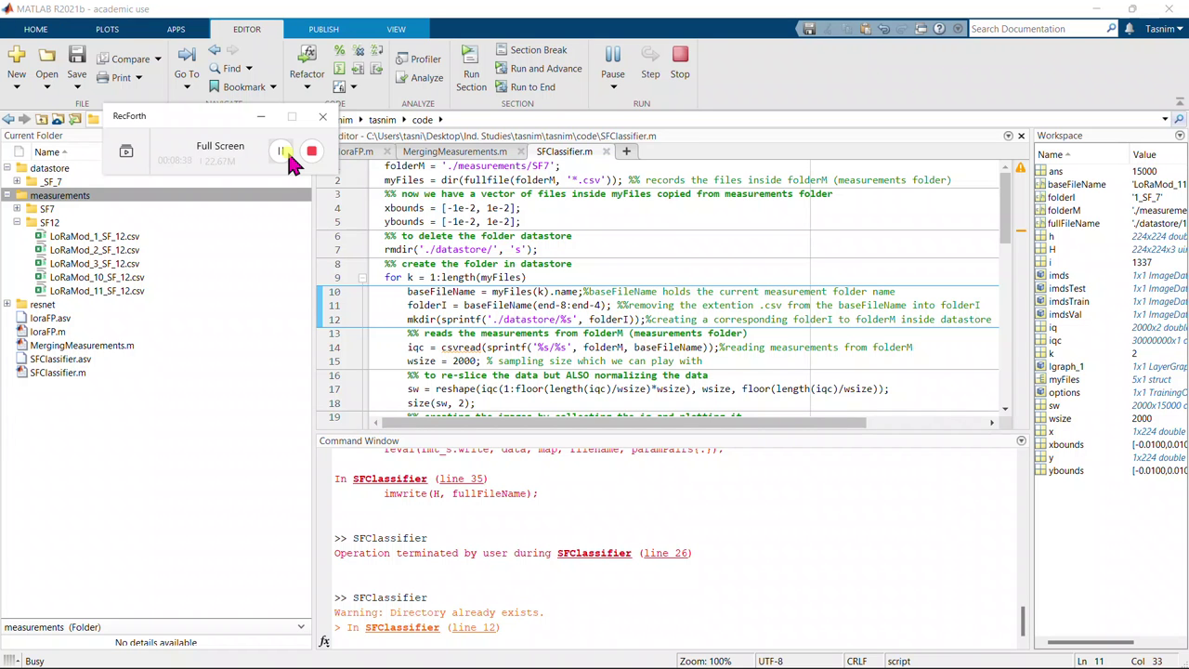
scroll(497, 313, down, 3)
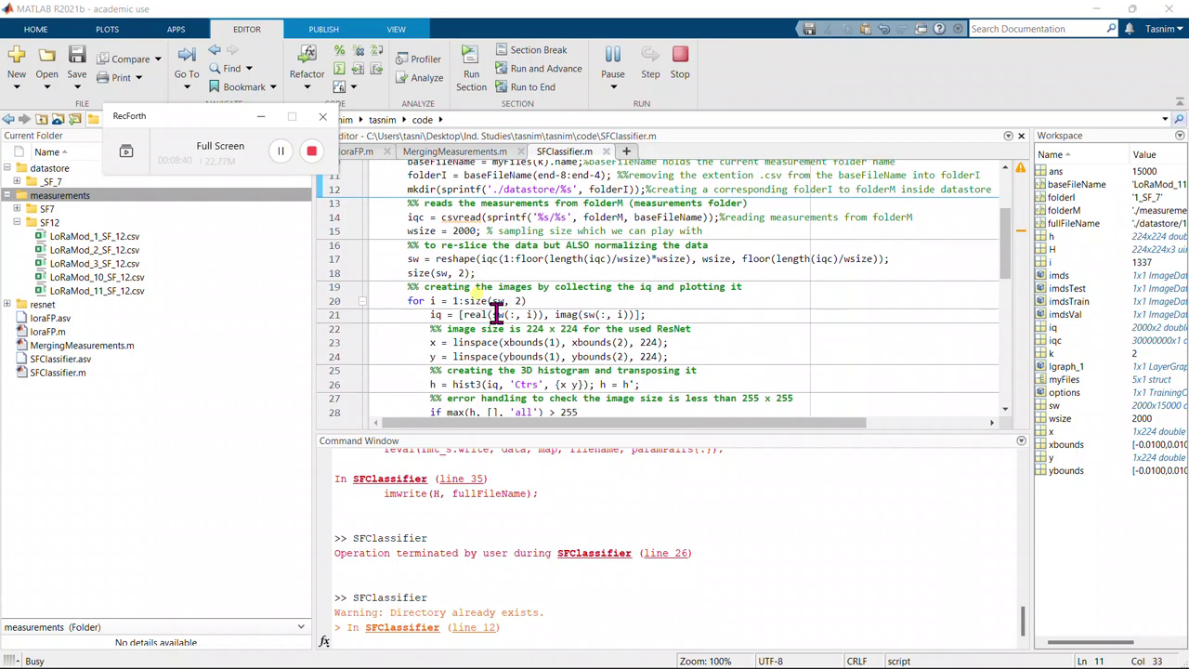
scroll(497, 313, up, 3)
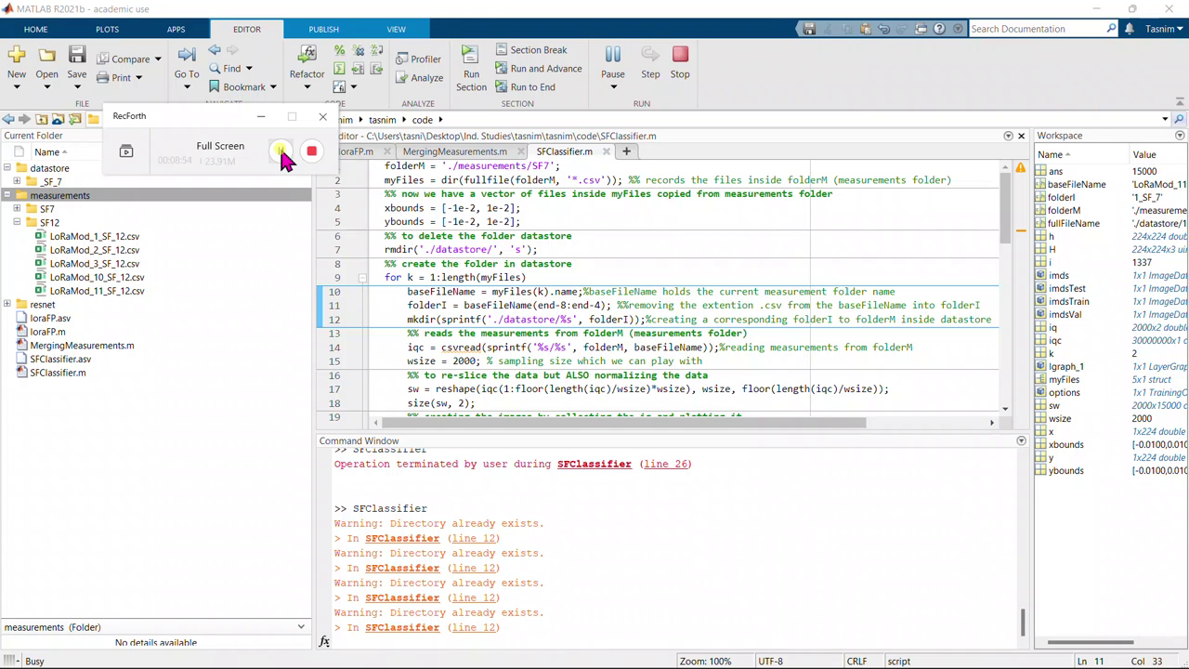
scroll(588, 267, down, 2)
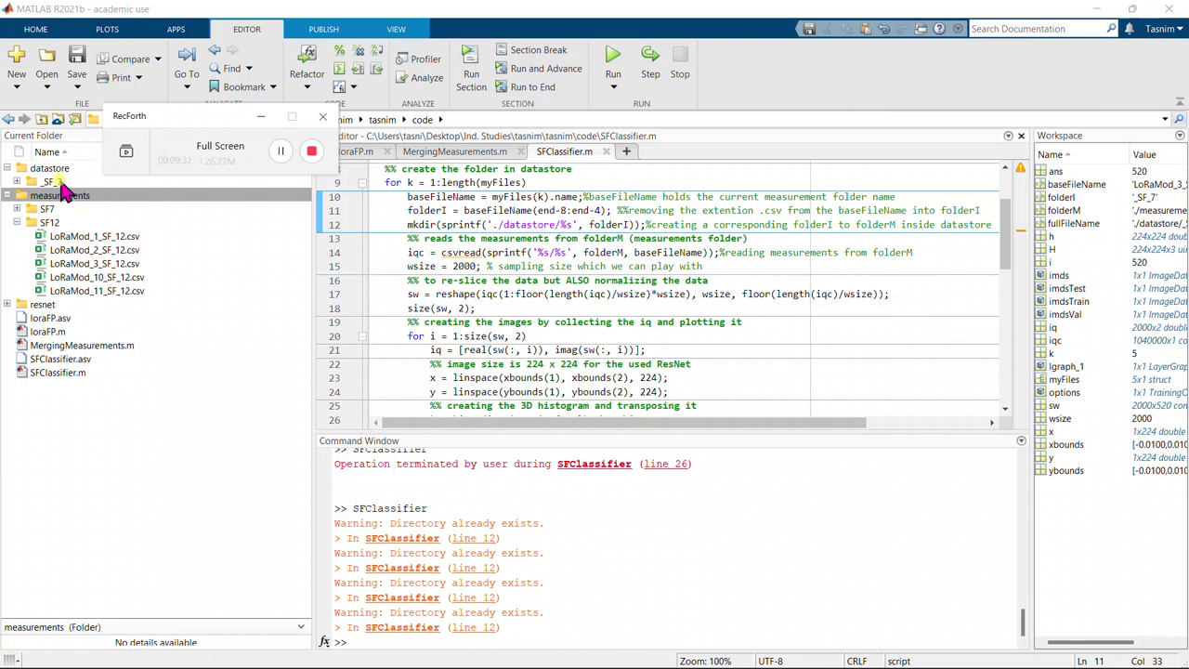
Step: Return from the SFClassifier.m script to the Import Image Data dialog
mouse_move(766, 661)
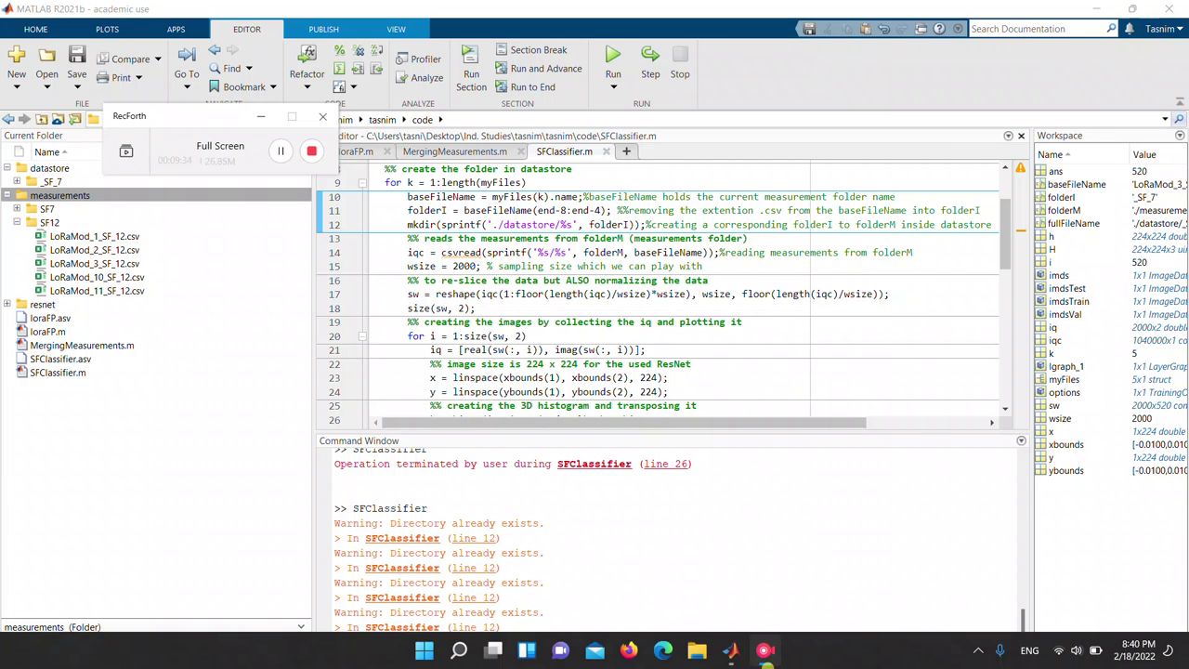
mouse_move(730, 656)
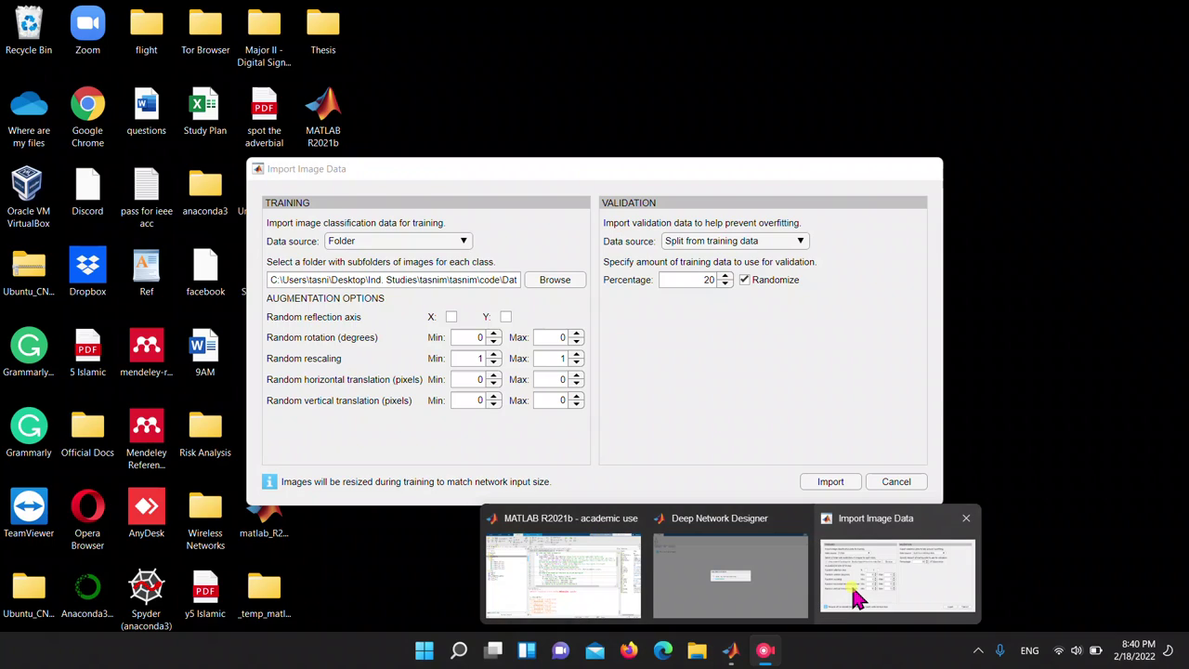
click(856, 599)
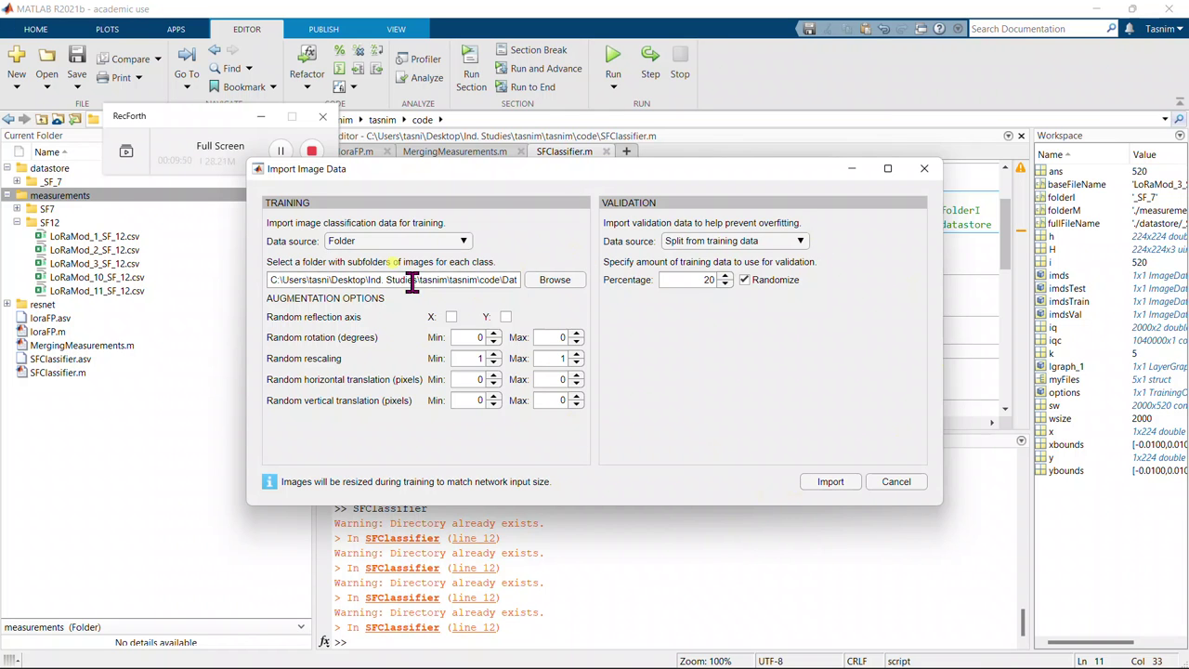
click(217, 117)
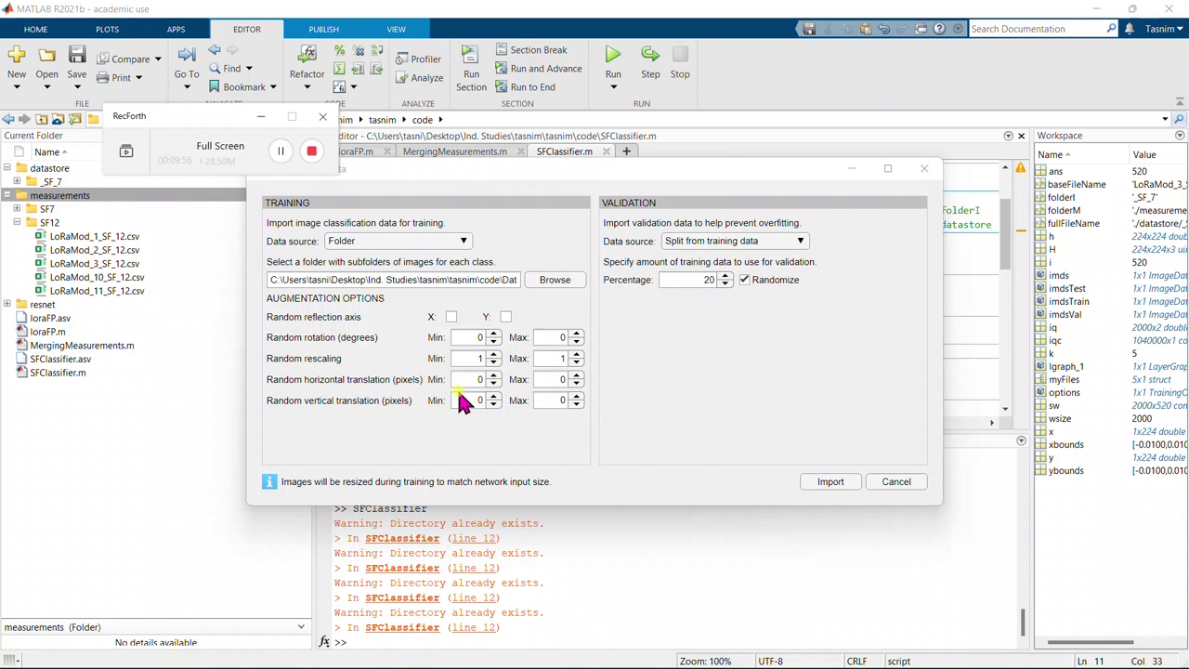
mouse_move(594, 650)
mouse_move(764, 650)
mouse_move(802, 608)
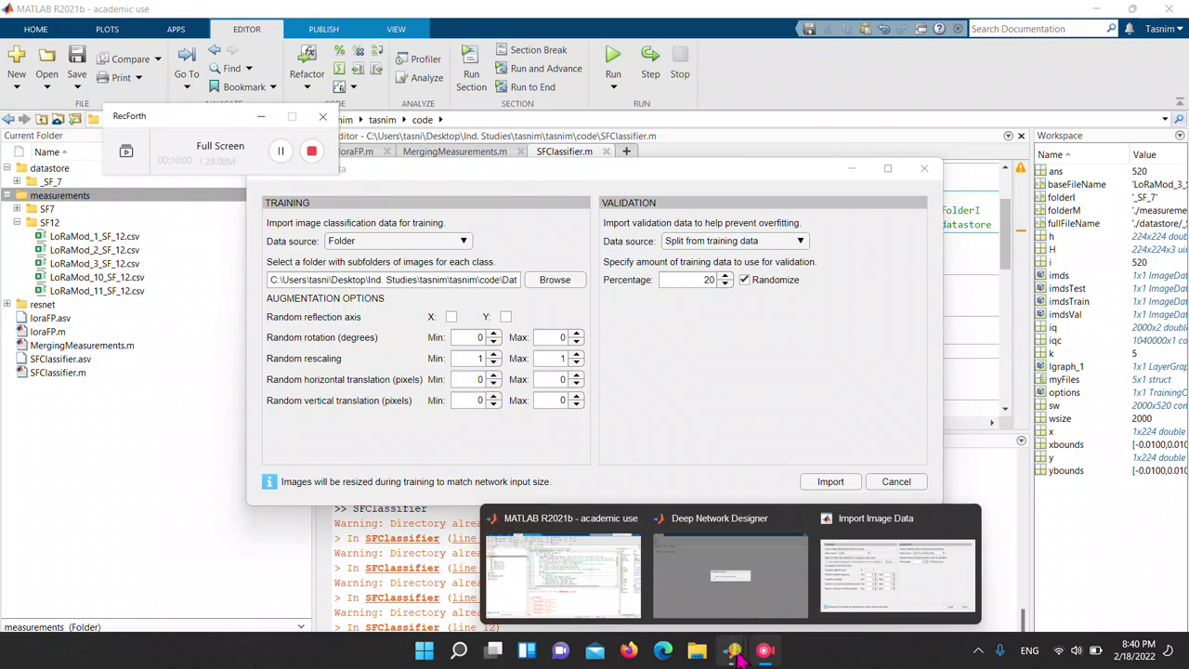
mouse_move(847, 594)
mouse_move(609, 609)
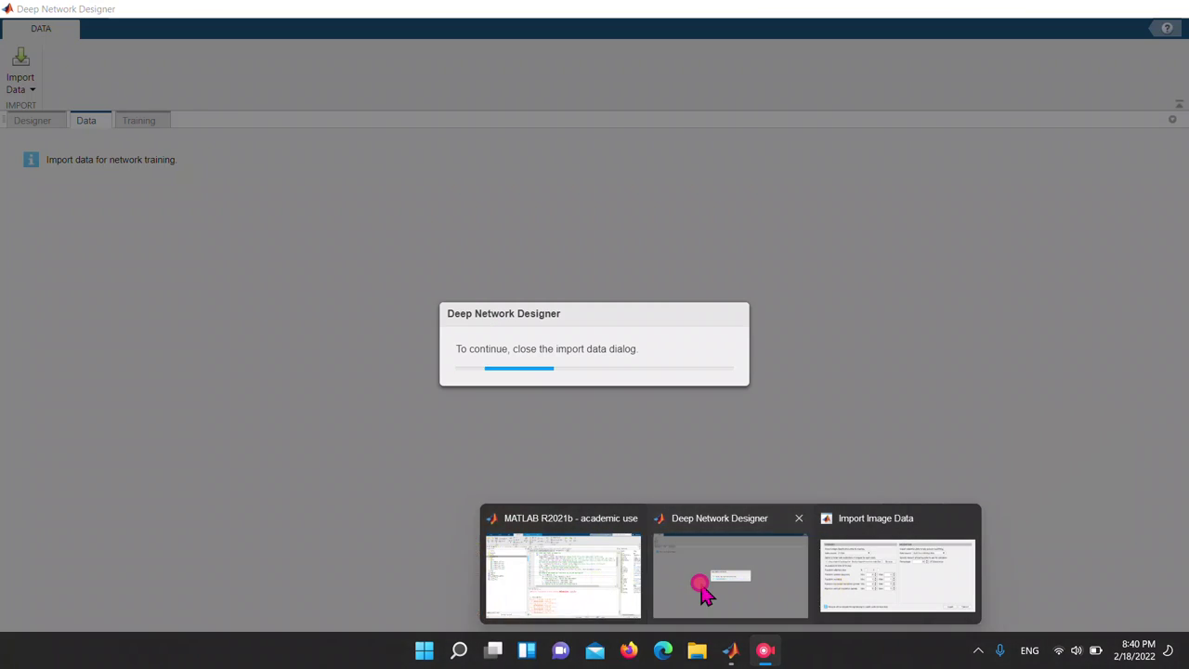
click(703, 586)
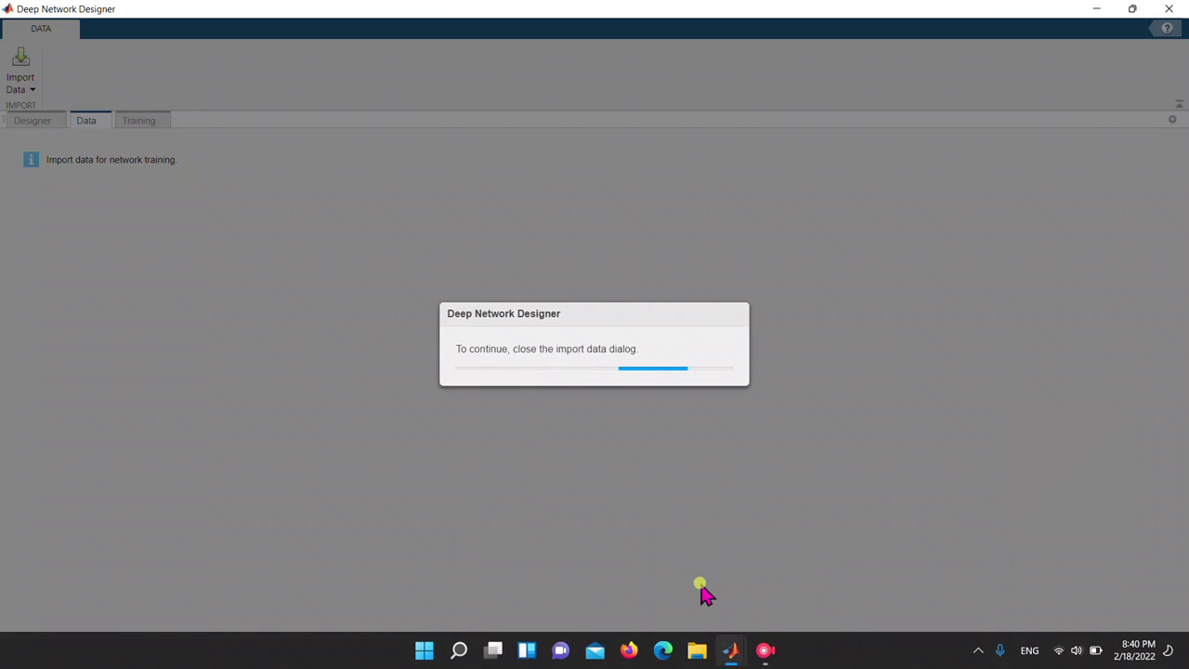
mouse_move(697, 661)
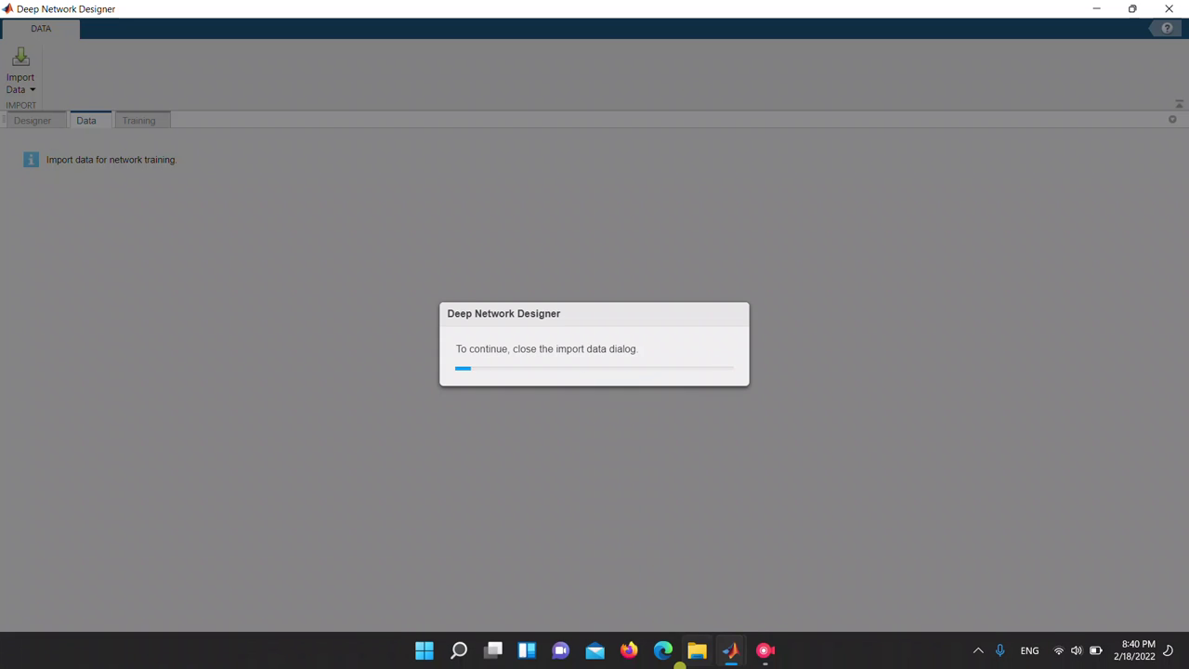
mouse_move(730, 650)
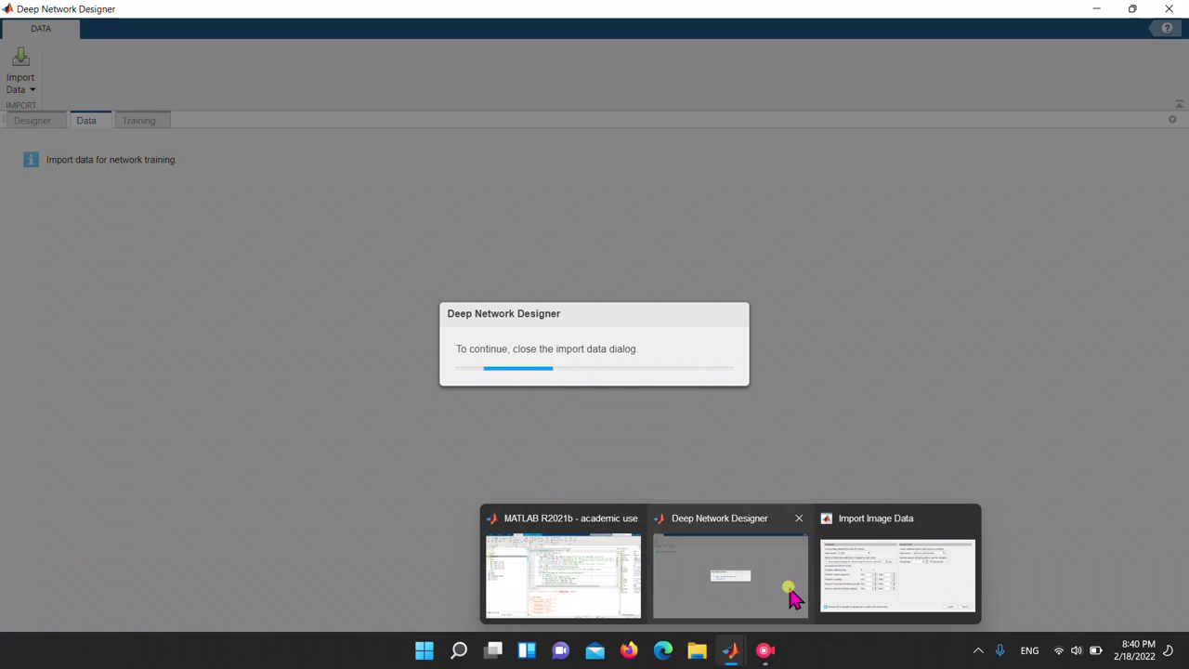
click(882, 583)
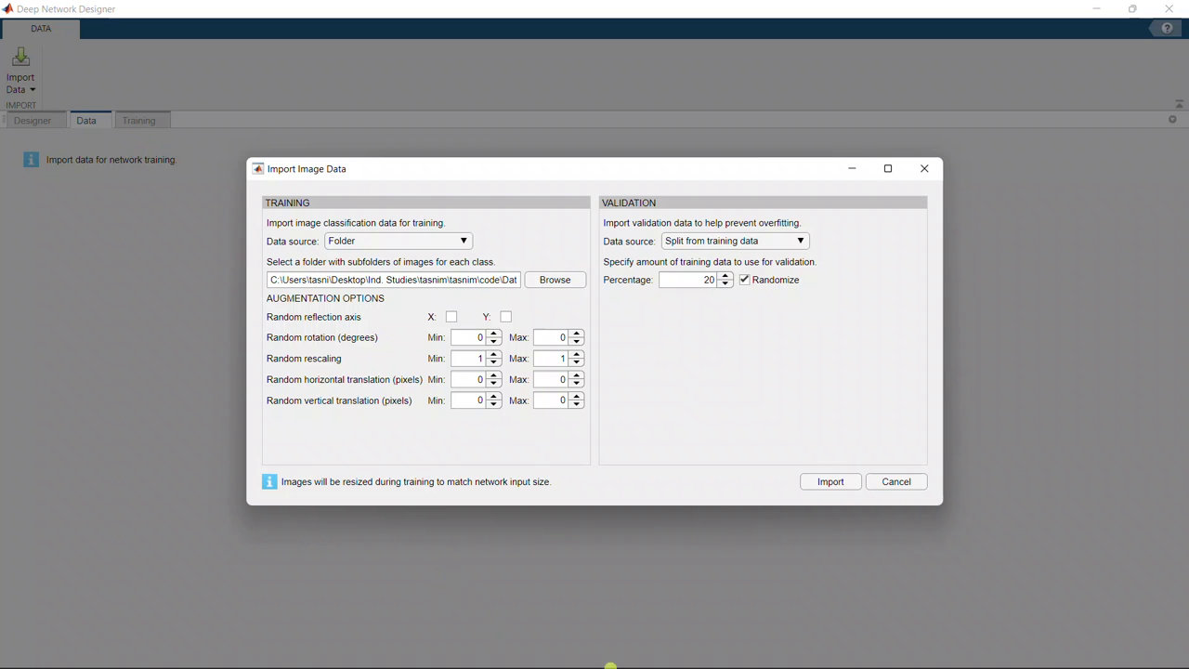
mouse_move(765, 652)
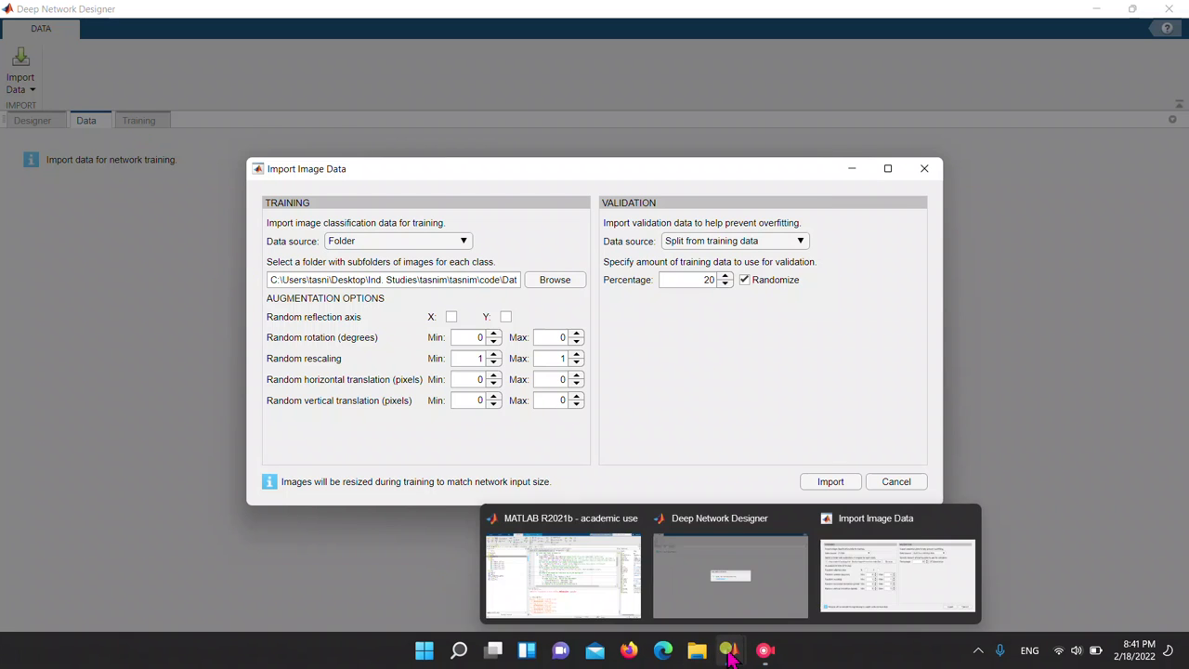
click(764, 651)
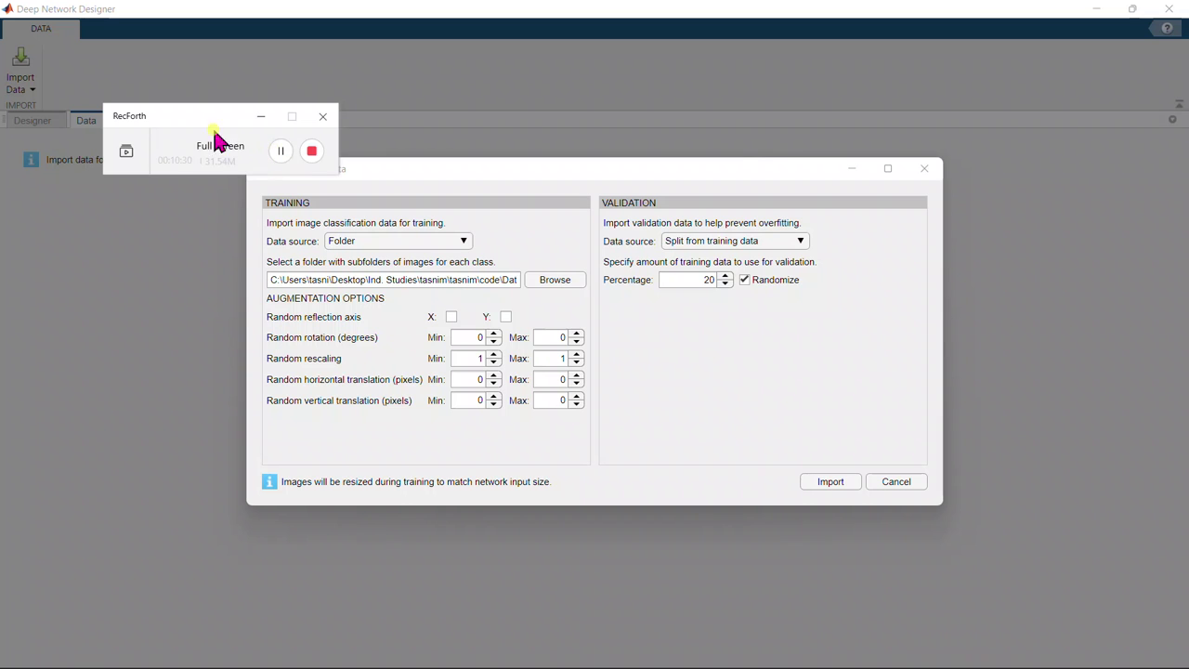
Step: Choose the datastore folder containing _SF_7 and _SF_12 as the training image source and import the data
click(535, 284)
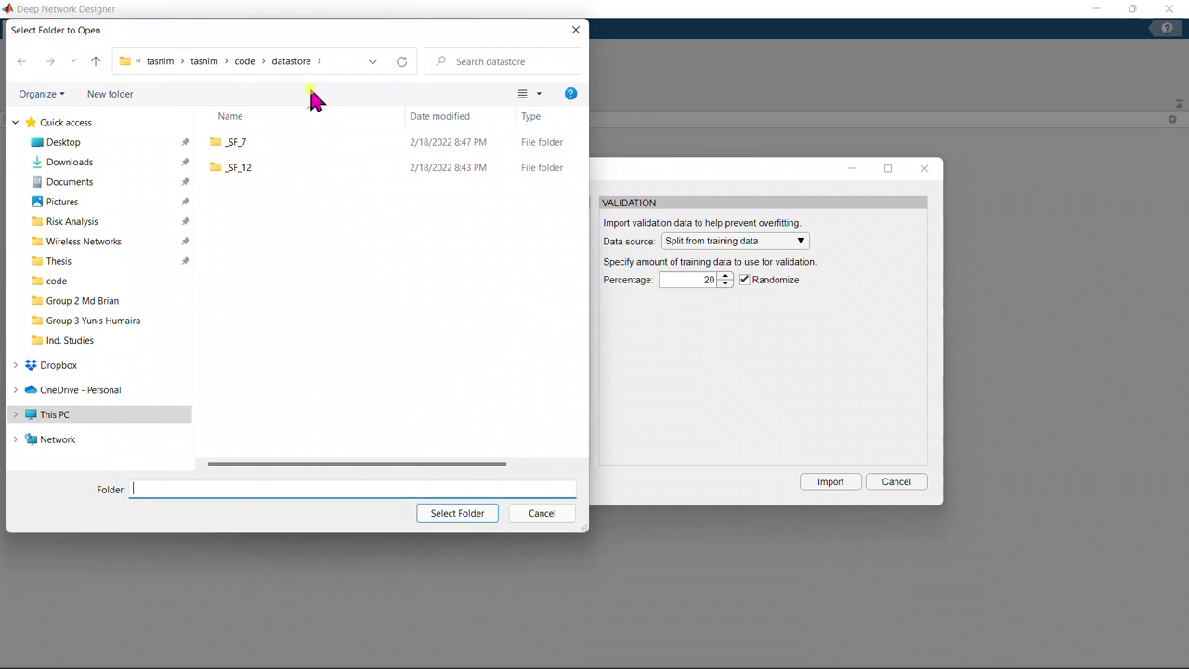
click(293, 61)
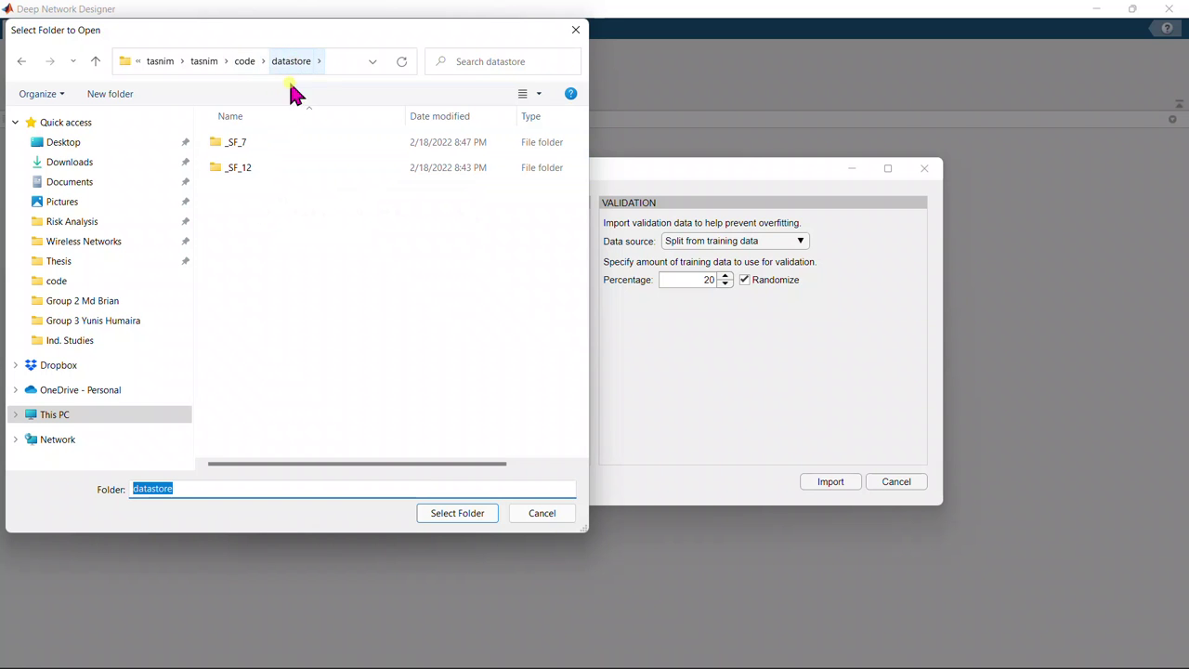
click(431, 518)
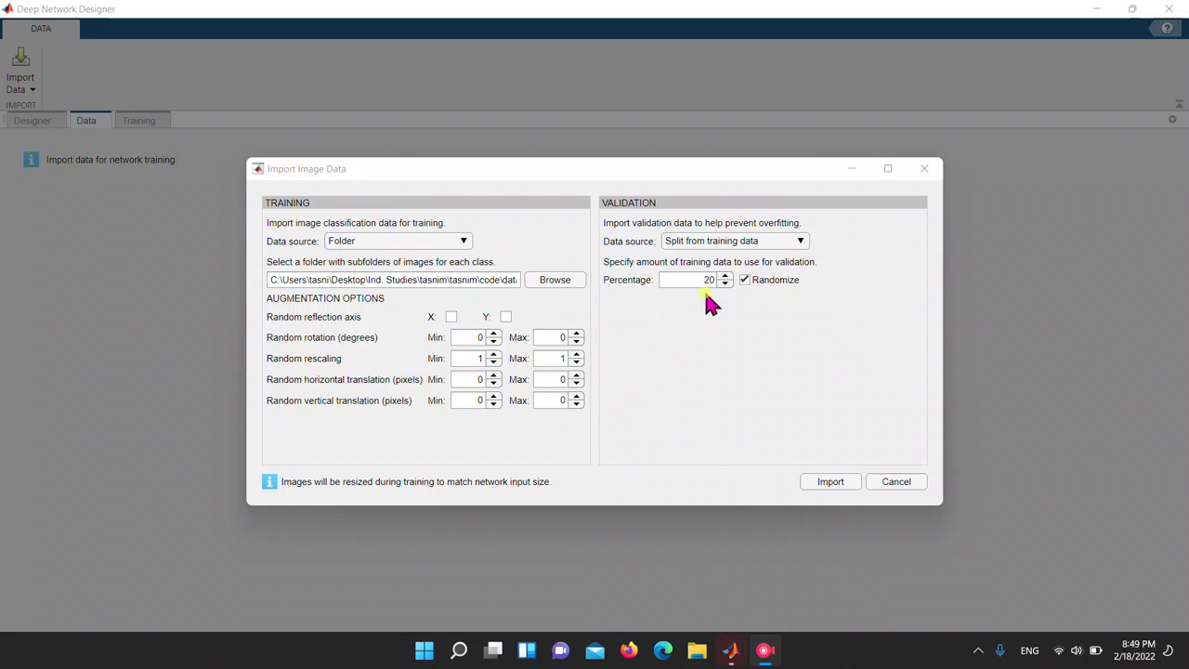
click(841, 488)
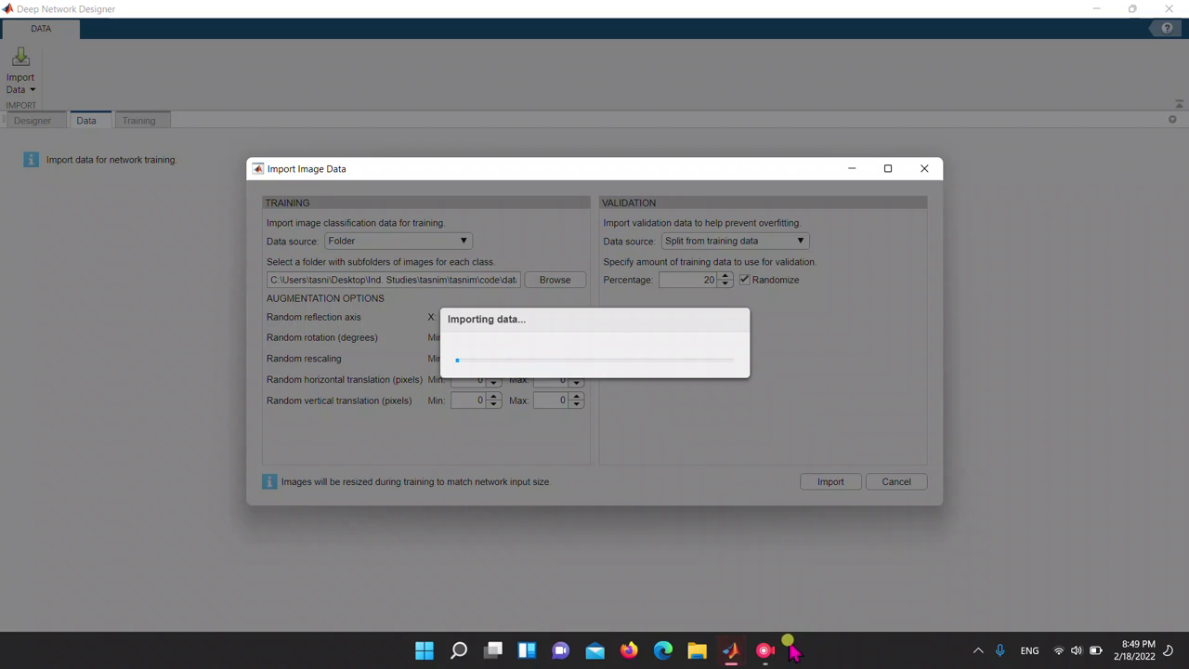
mouse_move(776, 650)
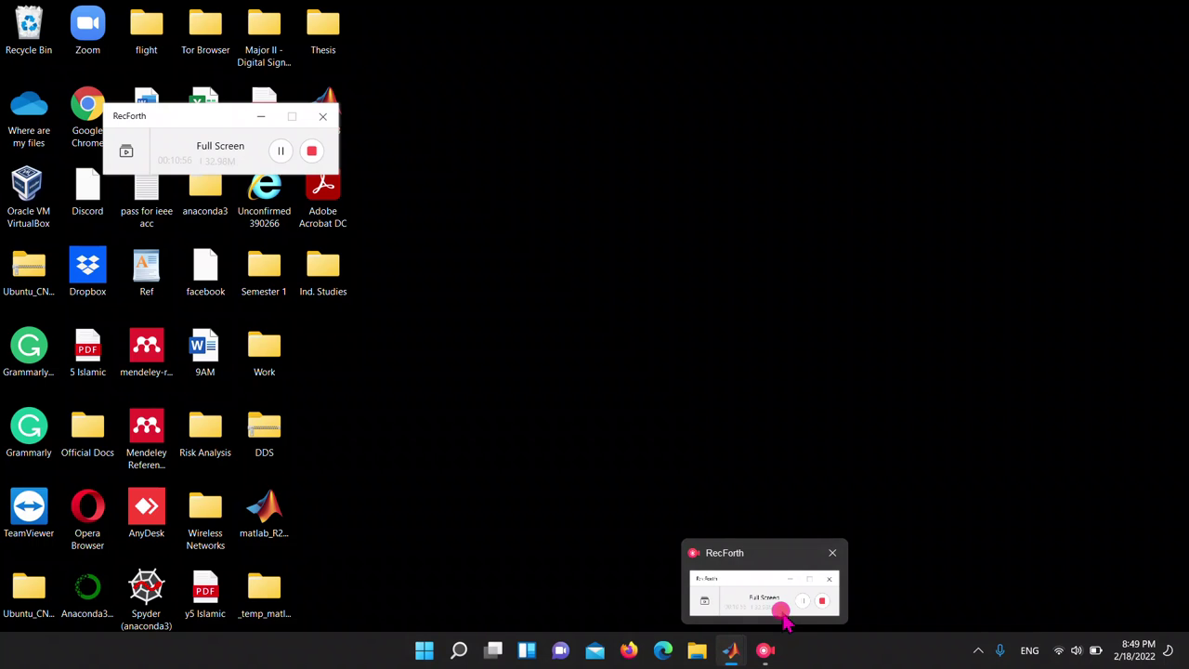
click(783, 618)
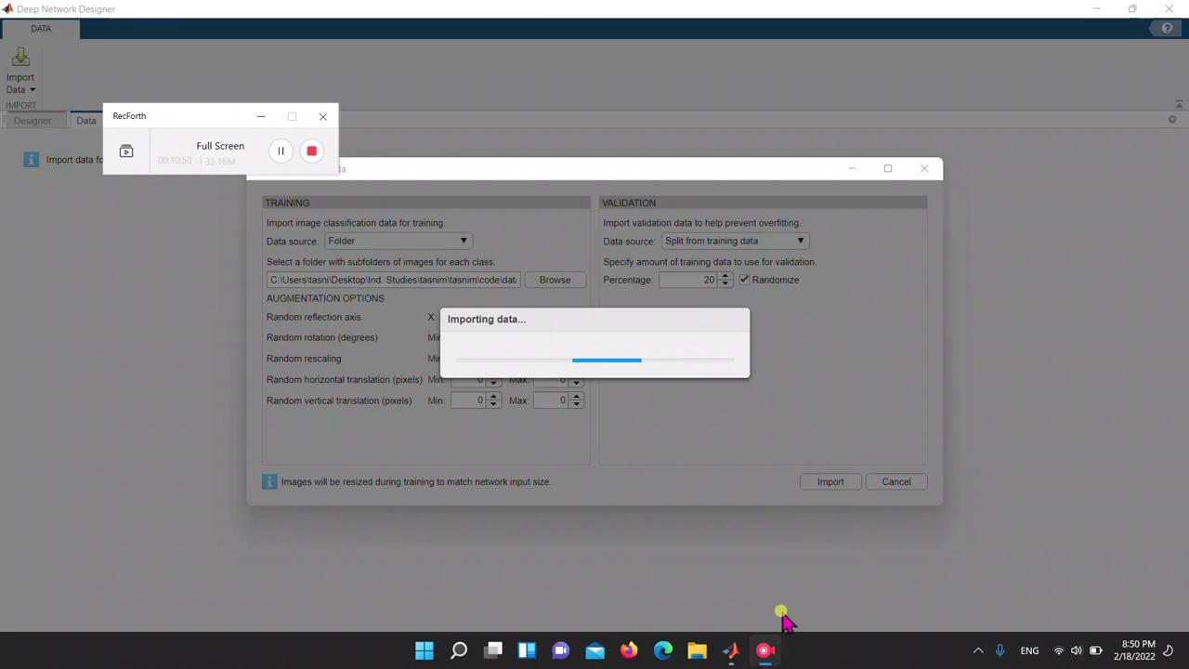
click(277, 154)
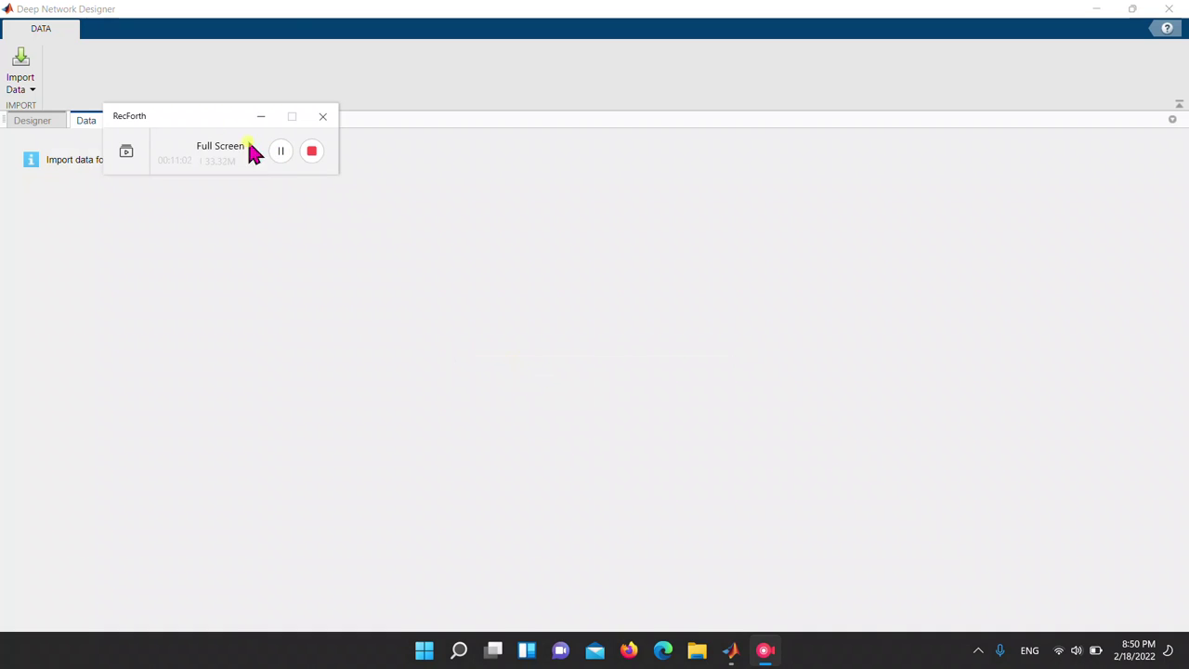
drag(213, 118, 385, 273)
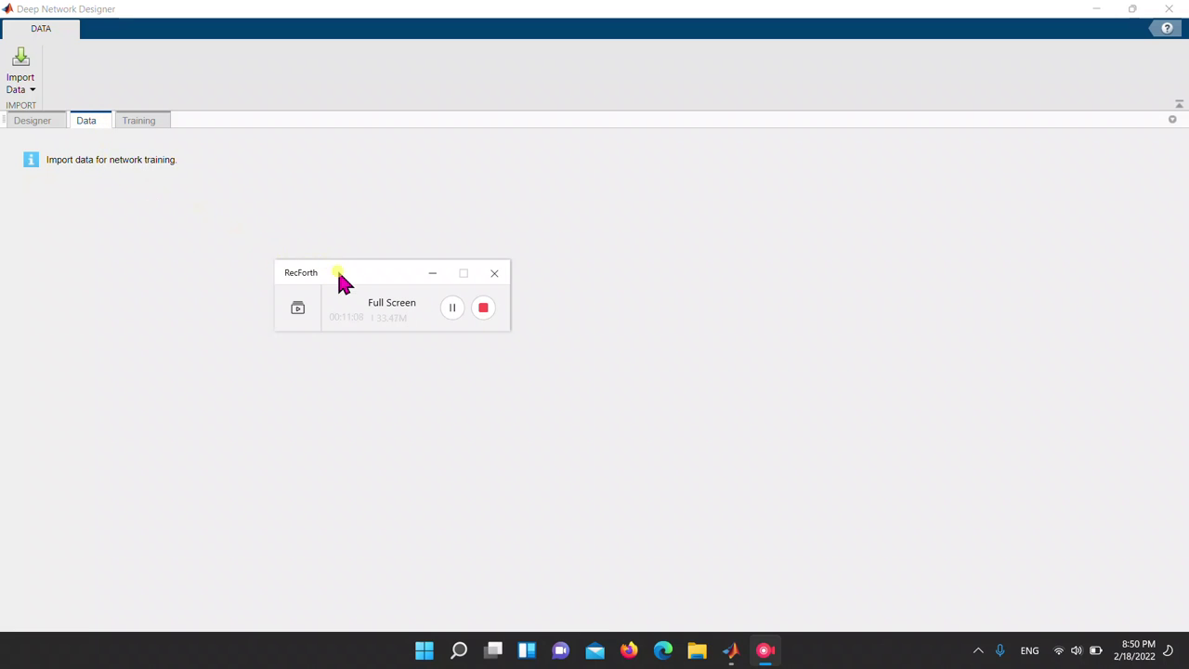
drag(374, 275, 1133, 508)
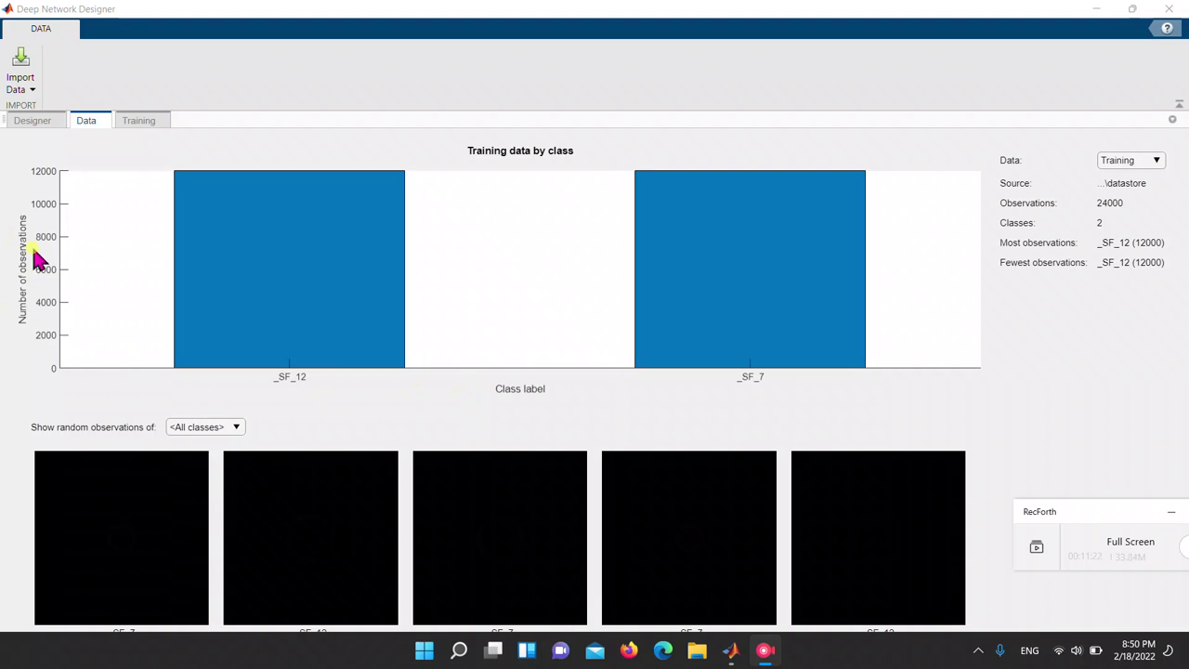
Step: Examine the training data's distribution by class and the class choices for the random image observations
click(286, 355)
click(737, 350)
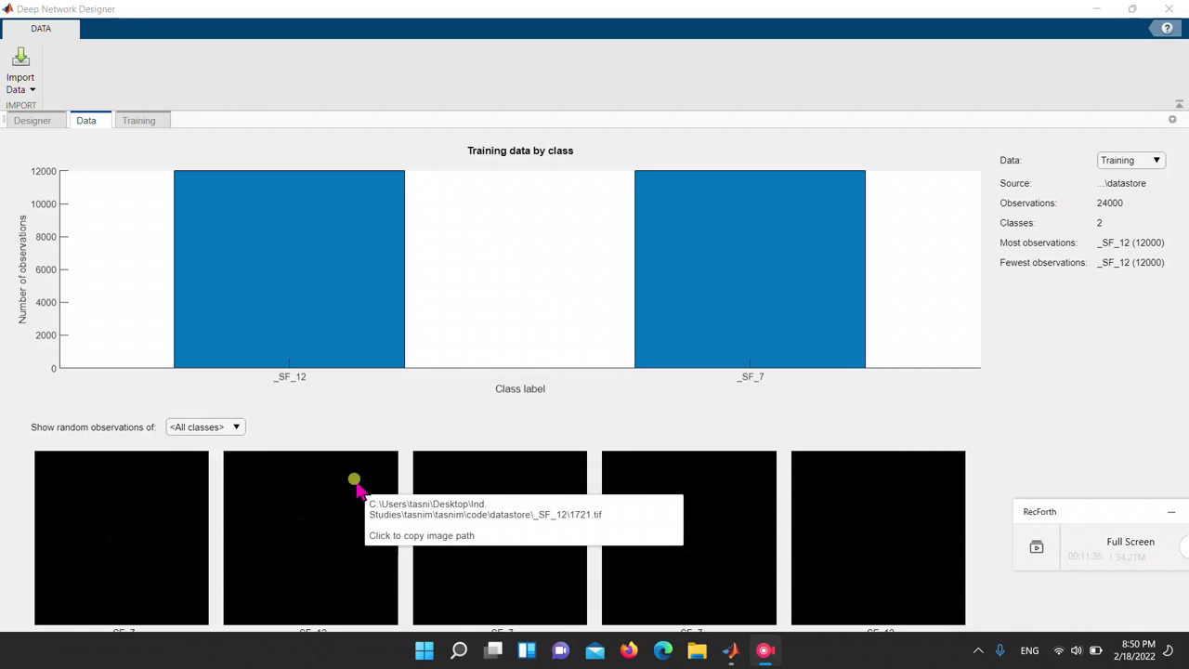
click(232, 427)
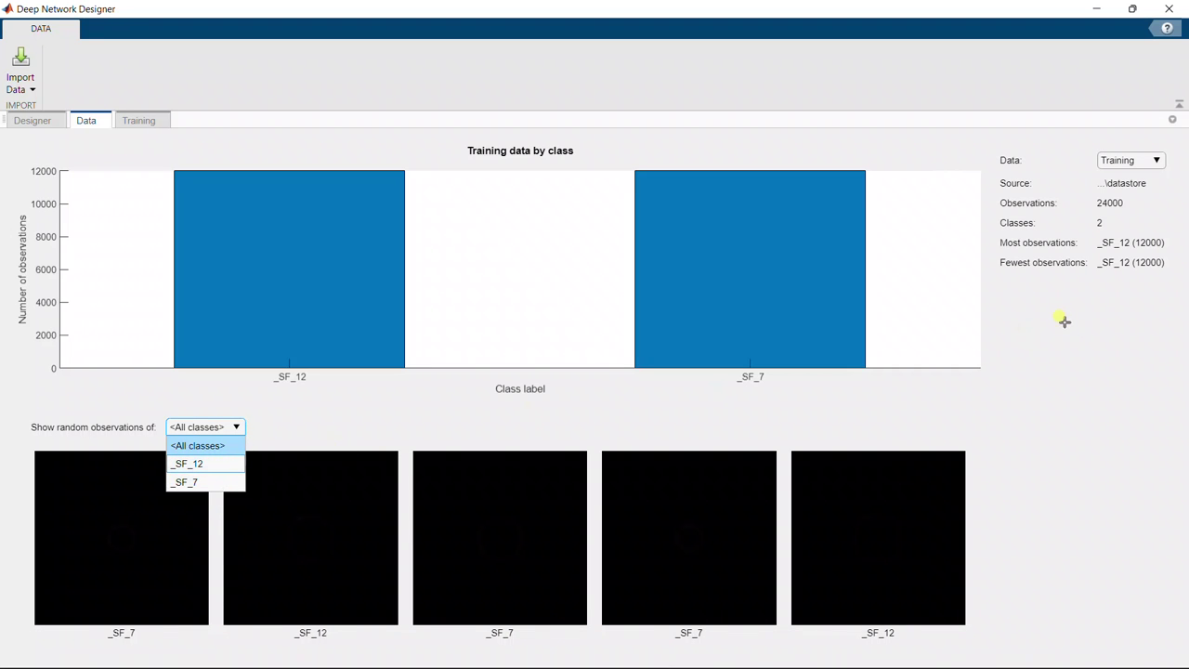
click(1059, 317)
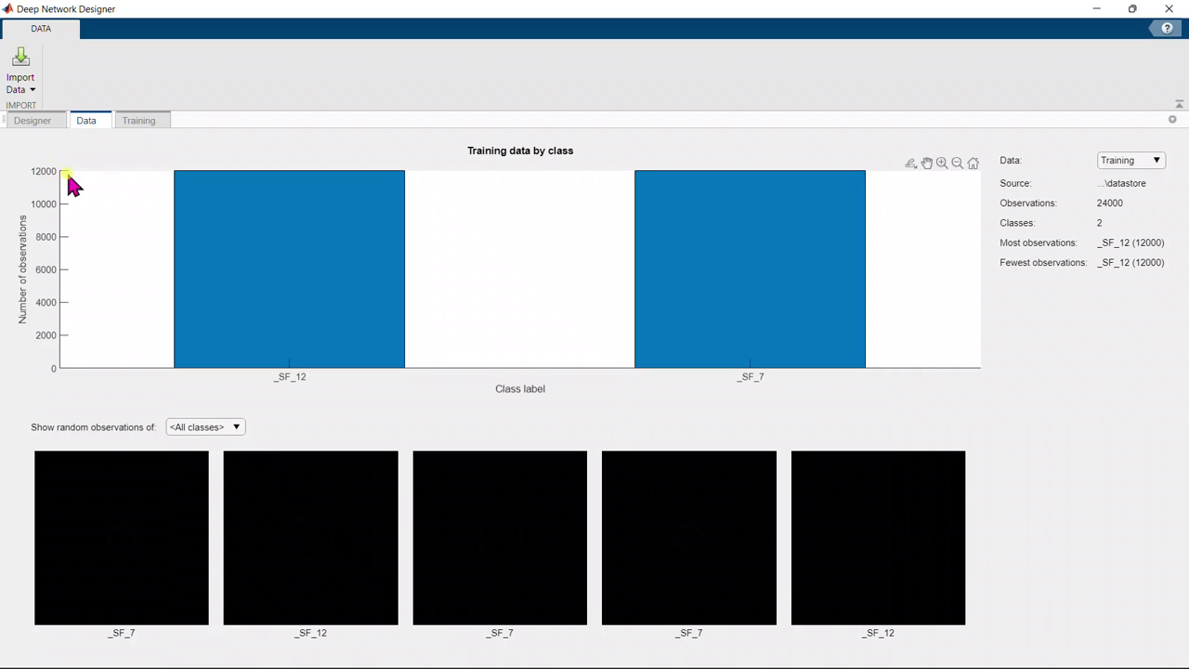
Step: Start training the network on the imported image data
click(128, 124)
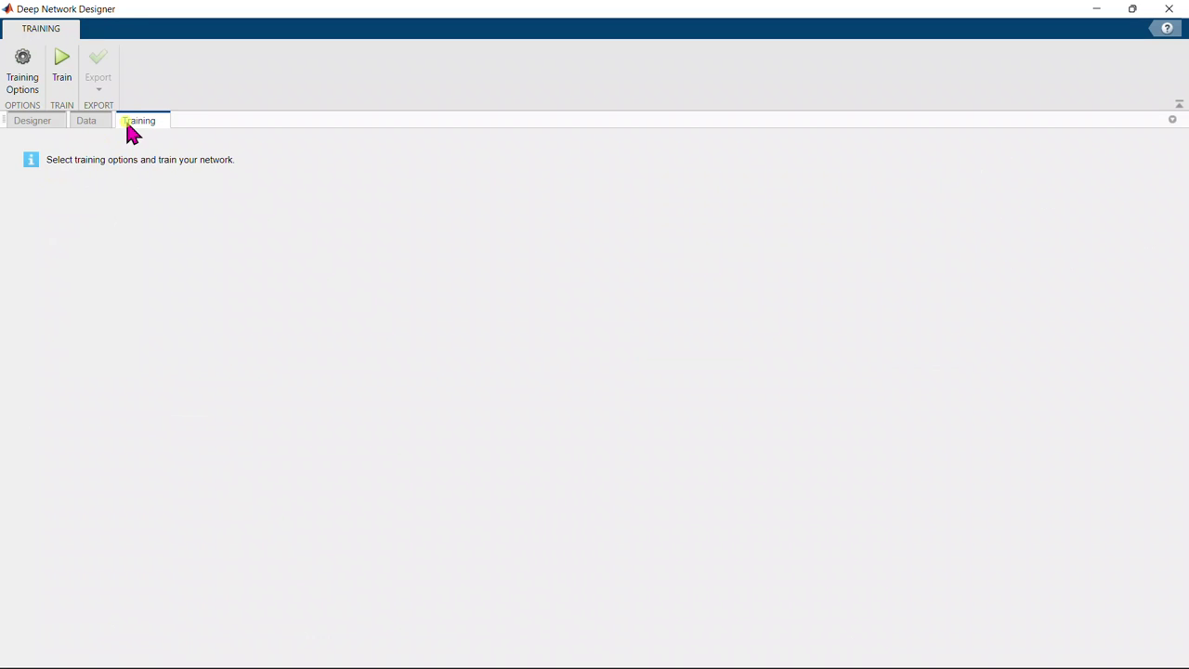
click(72, 73)
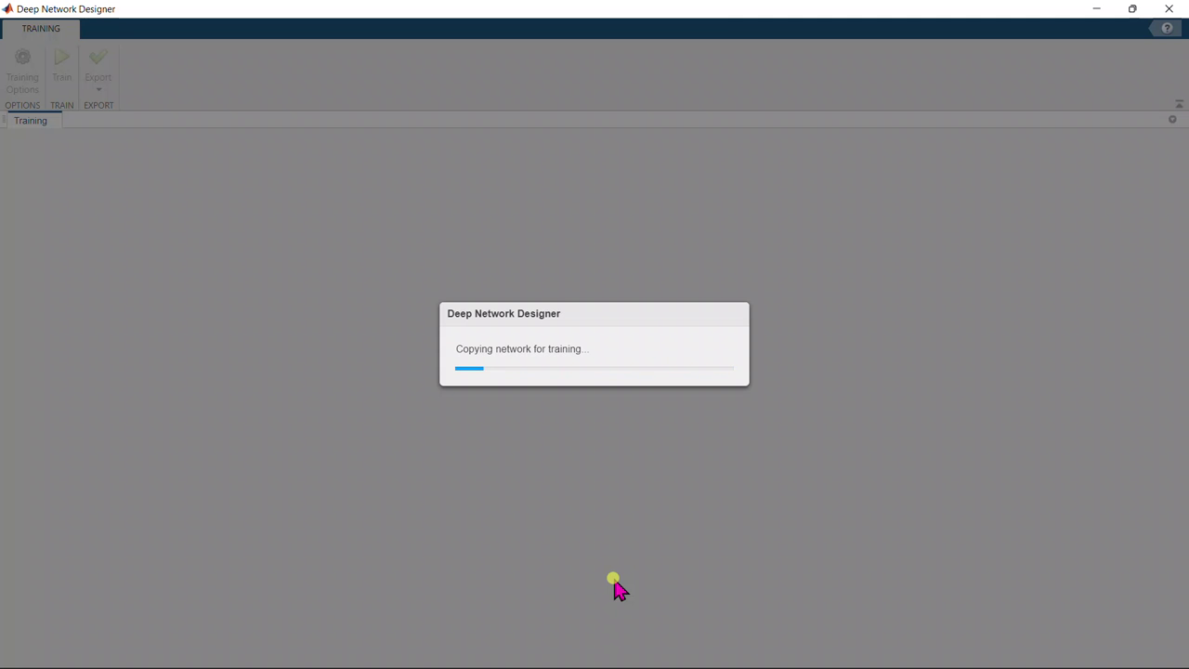
mouse_move(740, 665)
mouse_move(767, 649)
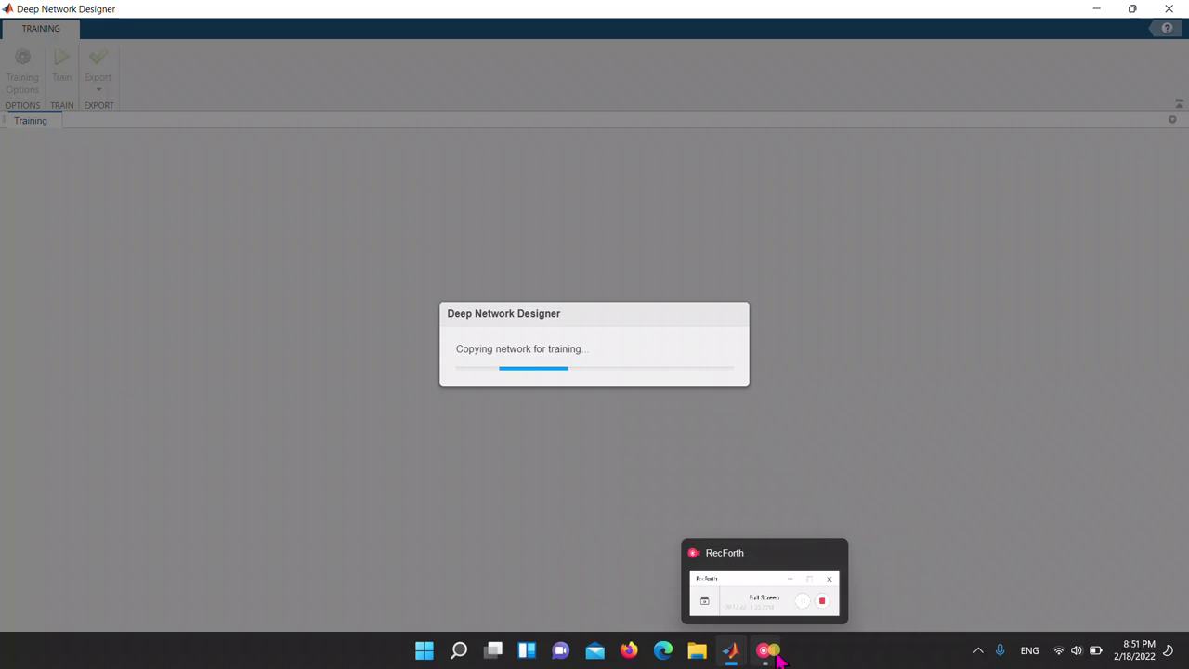
click(755, 618)
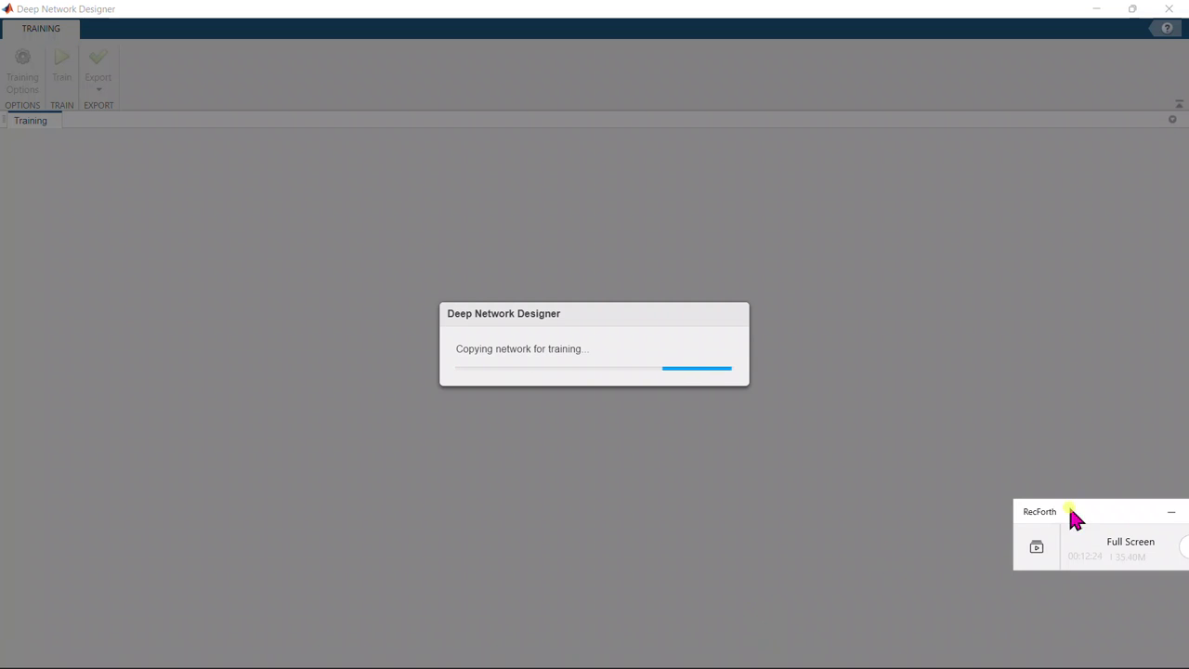
drag(1092, 514, 208, 174)
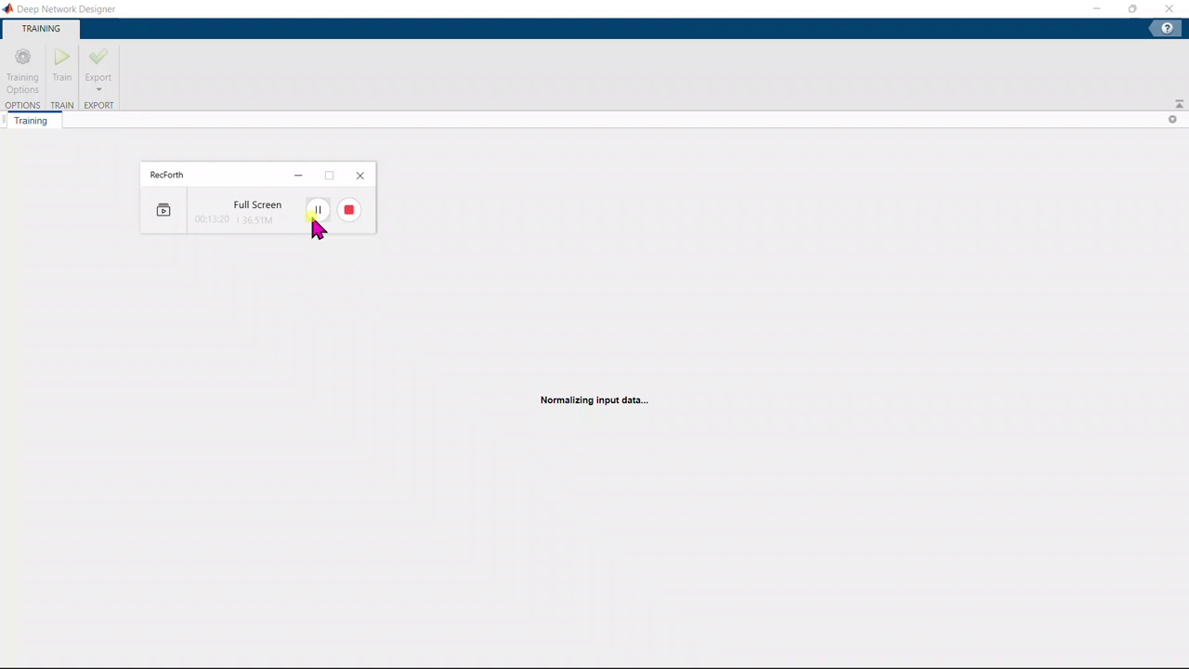
click(317, 210)
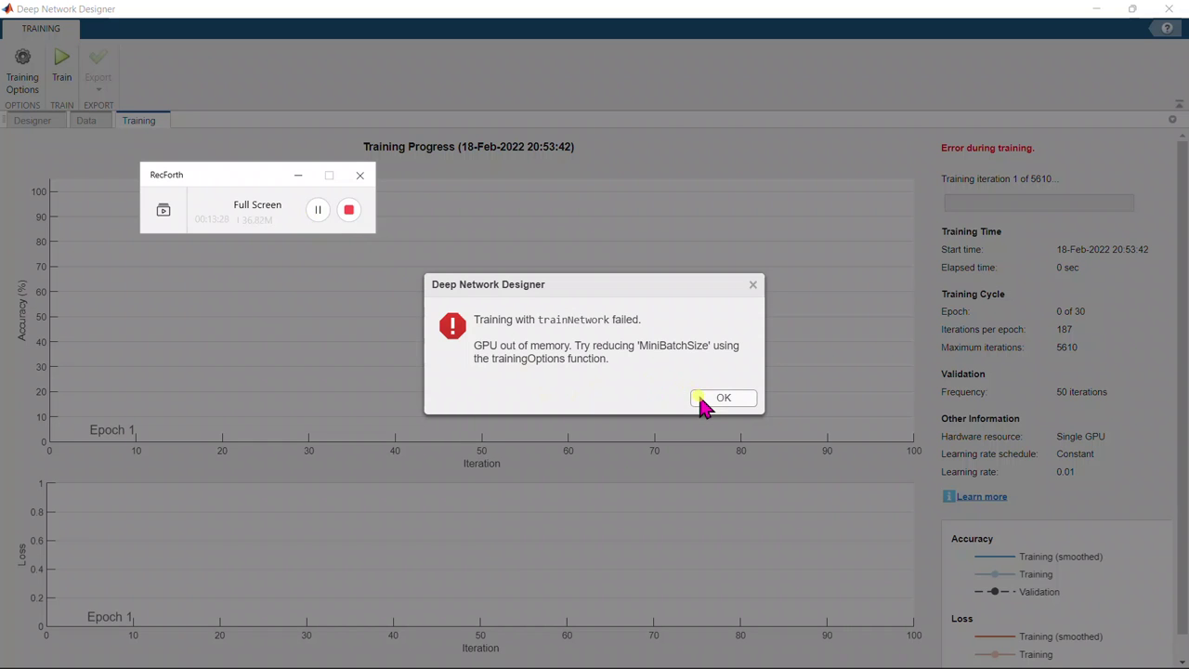
Step: Dismiss the training error dialog, then open the training options in a widened window and examine the full list of settings
click(712, 400)
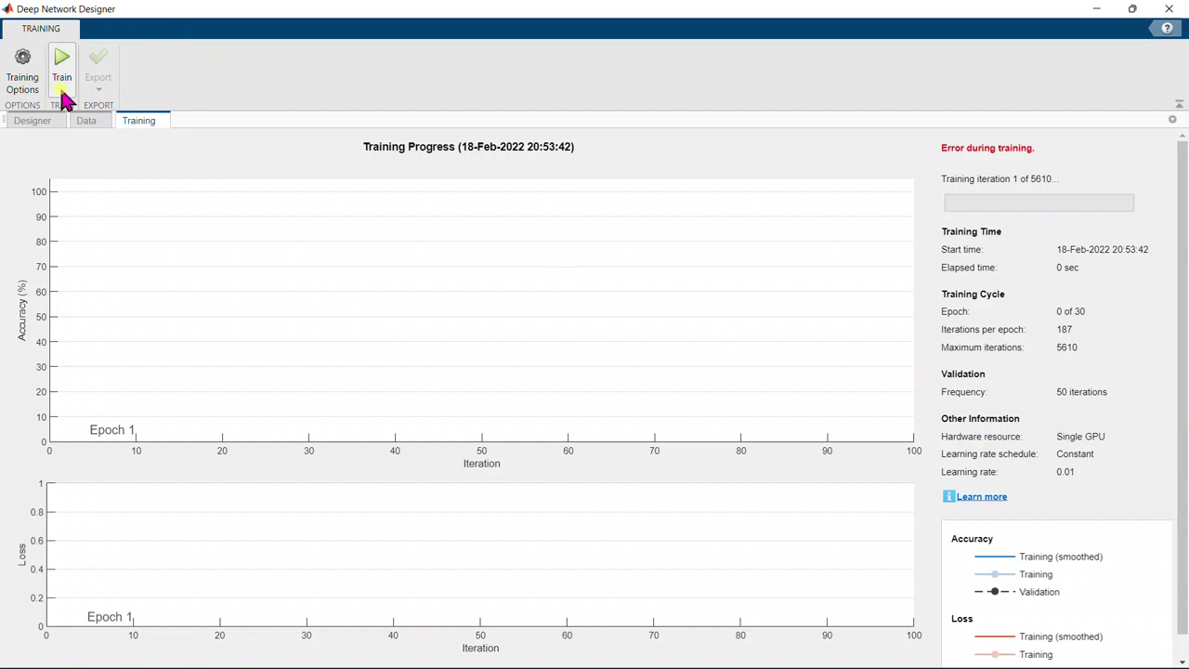
click(31, 82)
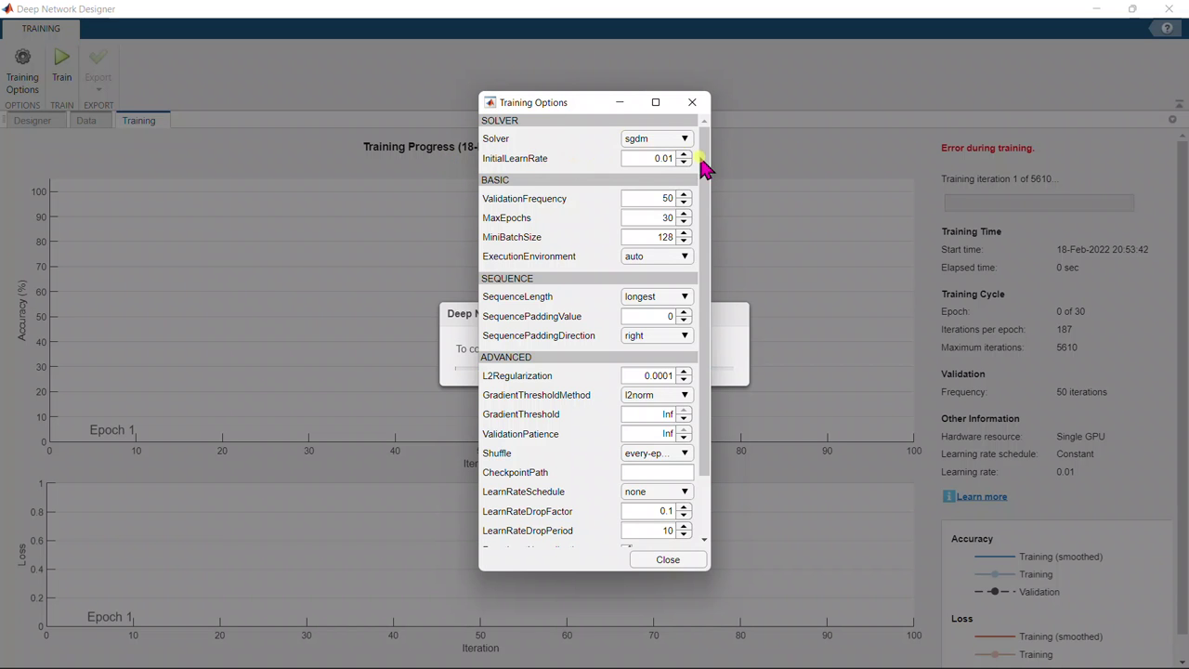
drag(707, 165, 810, 281)
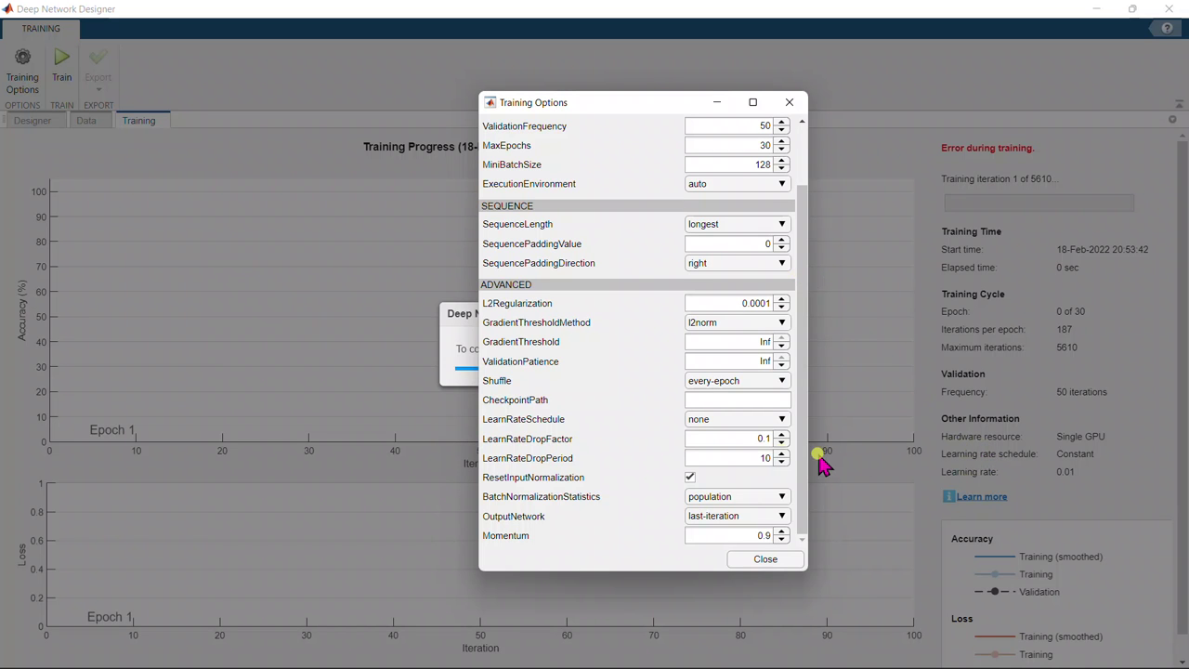
drag(804, 446, 803, 363)
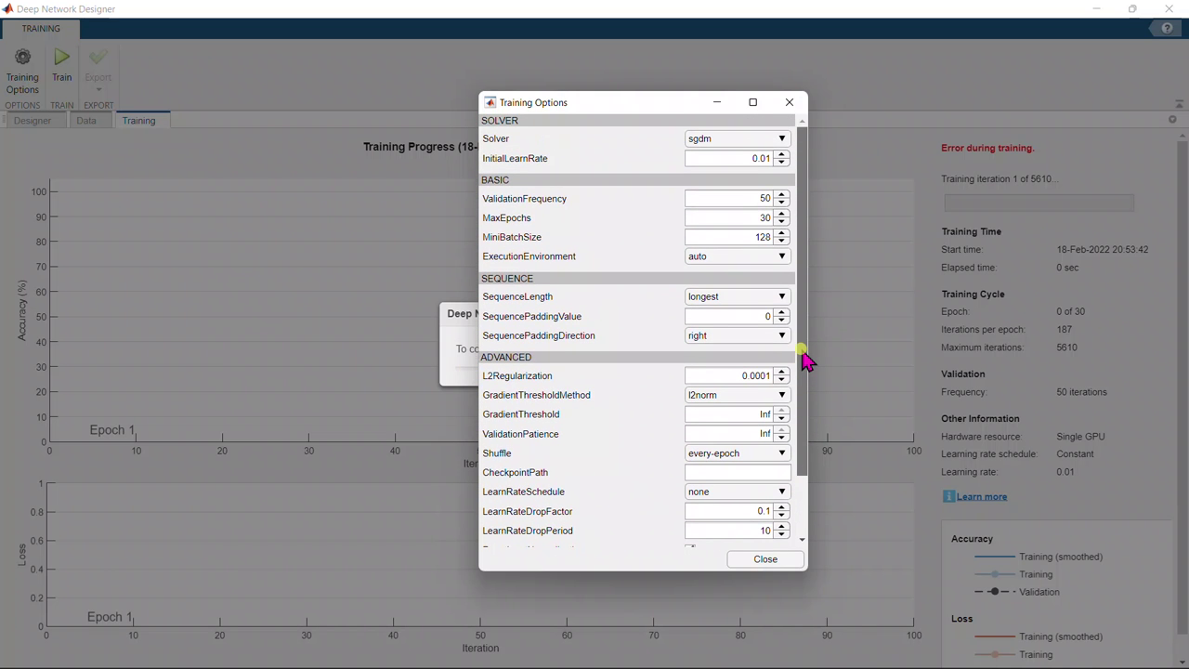